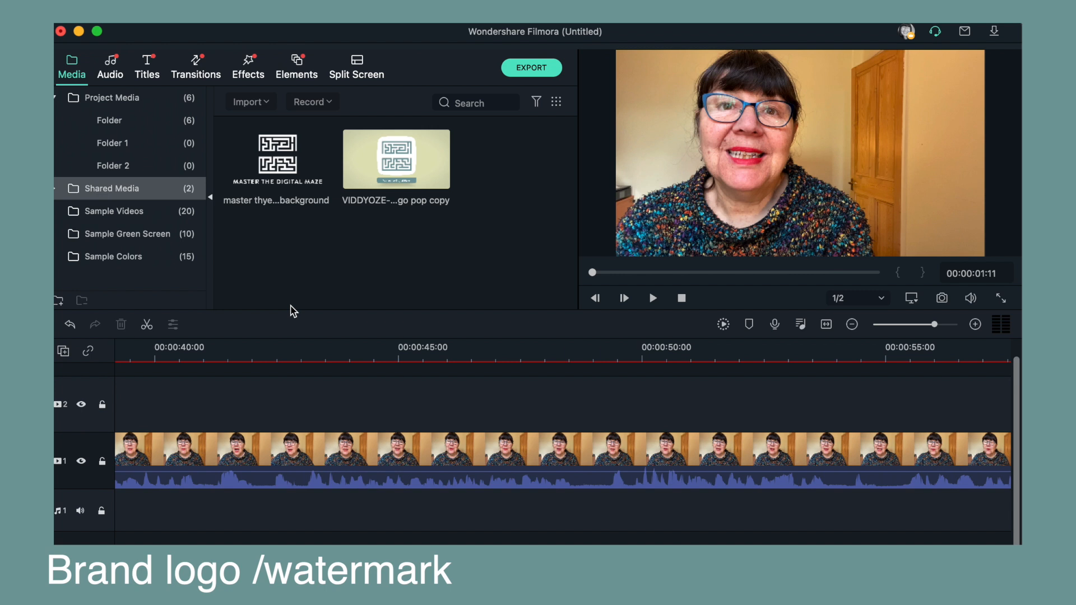
- Place the maze logo image on the track above the video and extend it to span the whole video clip
{"action": "left_click", "coordinate": [278, 147]}
{"action": "left_click_drag", "start_coordinate": [278, 148], "coordinate": [163, 401]}
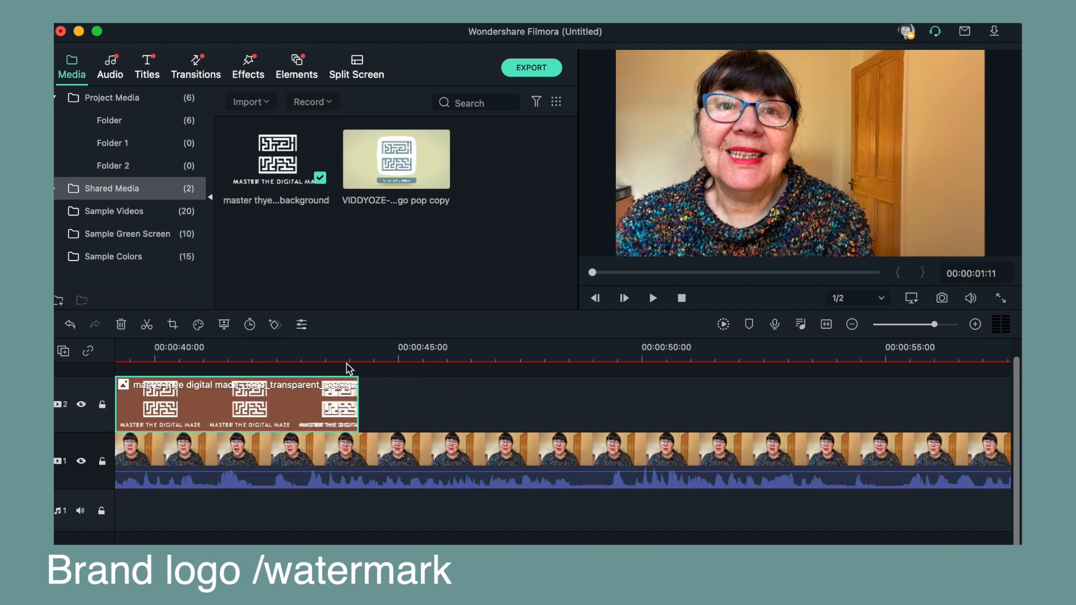
{"action": "left_click_drag", "start_coordinate": [934, 324], "coordinate": [922, 325]}
{"action": "left_click_drag", "start_coordinate": [817, 402], "coordinate": [136, 376]}
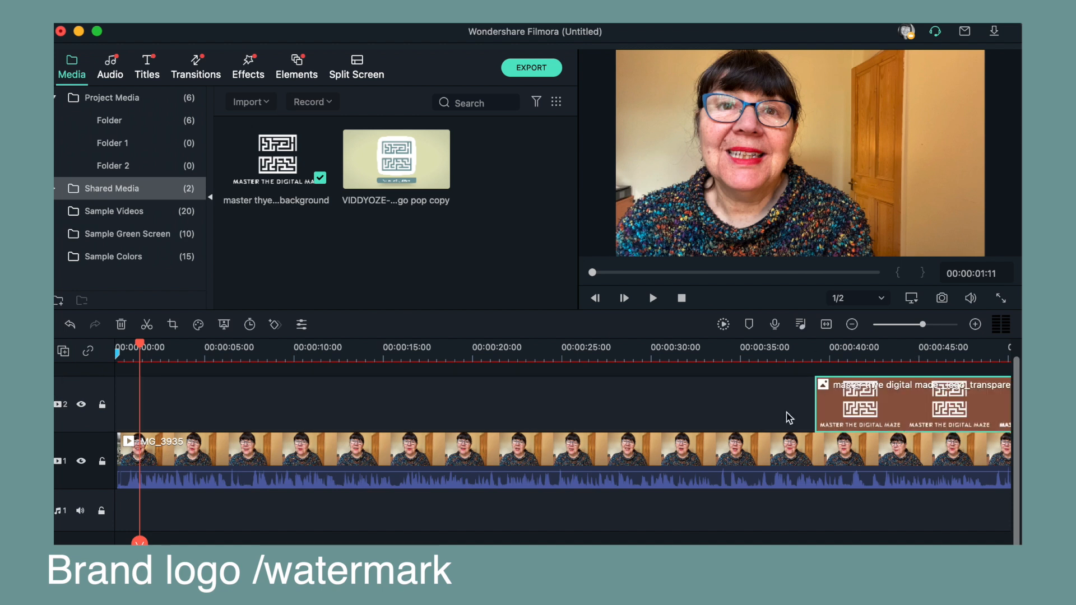
{"action": "left_click_drag", "start_coordinate": [857, 405], "coordinate": [163, 412]}
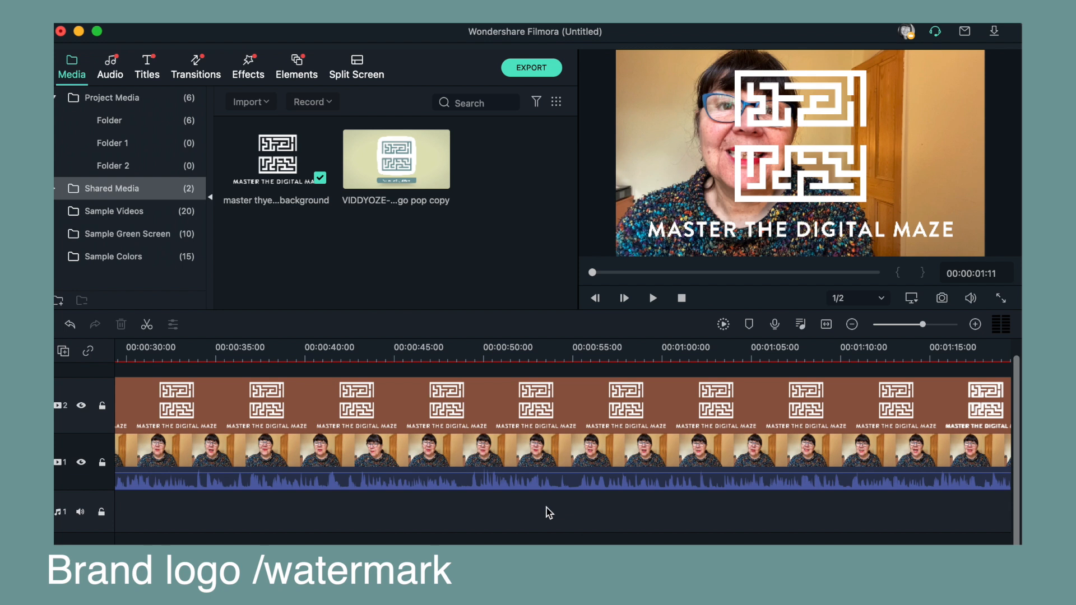
- Scale the logo down to about 30.8% and position it in the video's upper-right corner as a watermark
{"action": "left_click", "coordinate": [601, 410]}
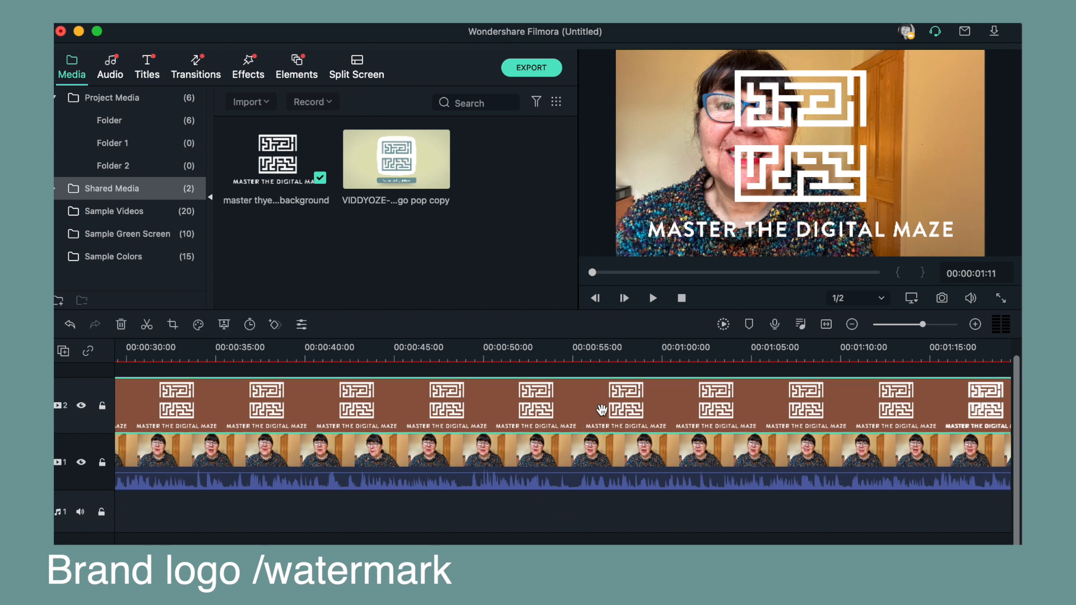
{"action": "double_click", "coordinate": [601, 410]}
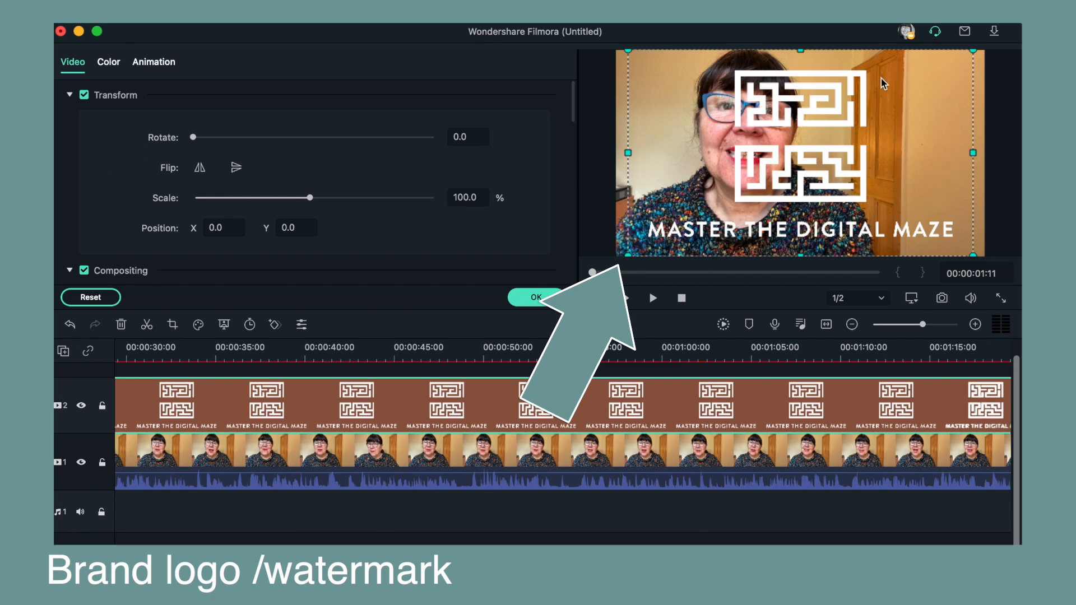
{"action": "left_click_drag", "start_coordinate": [973, 50], "coordinate": [734, 193]}
{"action": "left_click_drag", "start_coordinate": [670, 229], "coordinate": [900, 101]}
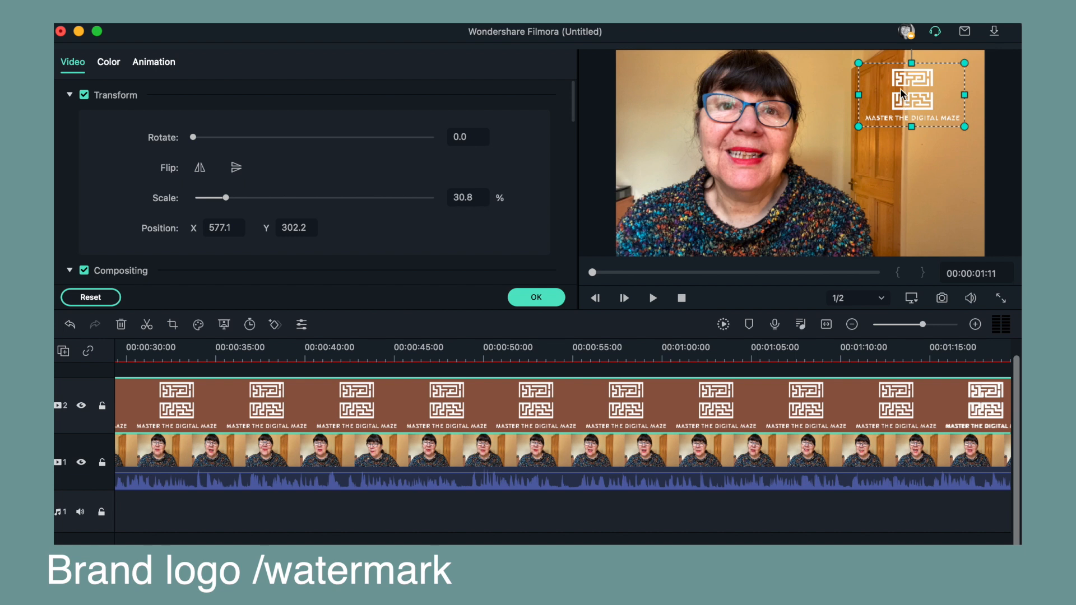
{"action": "left_click_drag", "start_coordinate": [899, 82], "coordinate": [878, 73]}
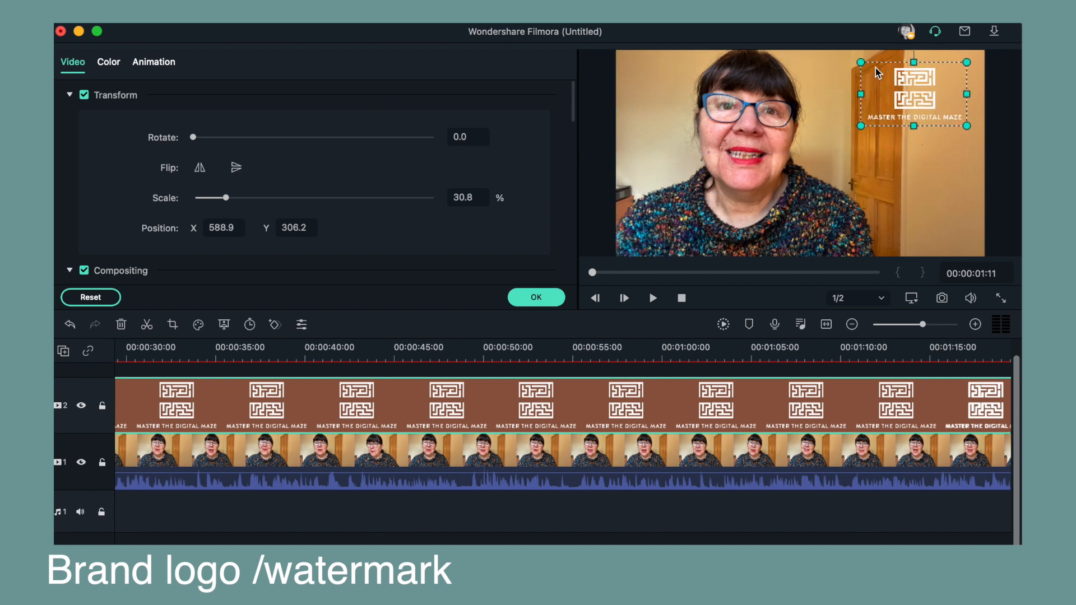
{"action": "left_click", "coordinate": [915, 92]}
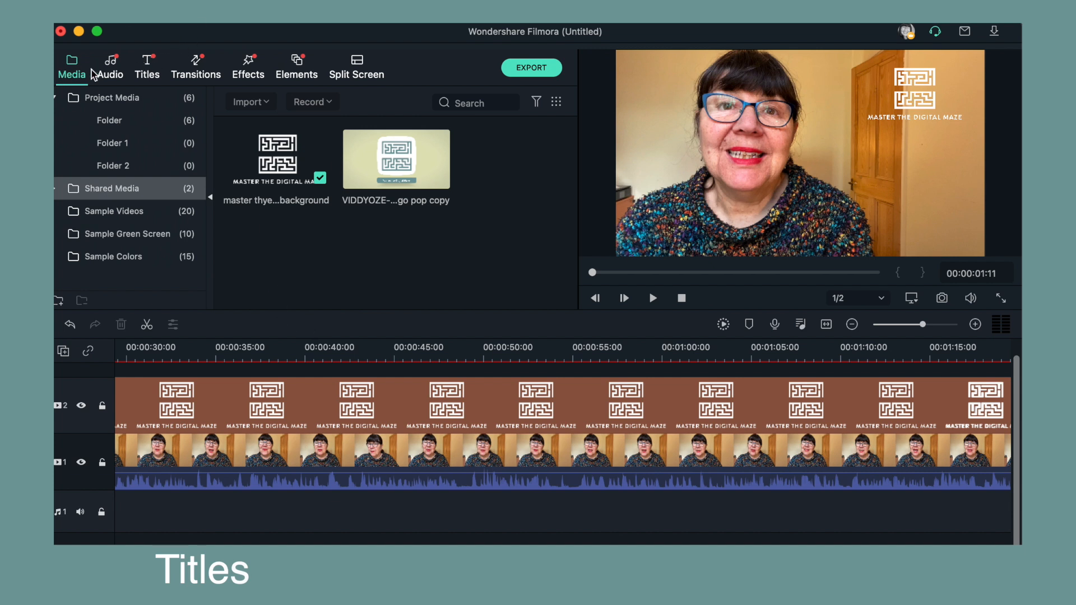
- Browse the included title templates, previewing Callout 4 along the way
{"action": "left_click", "coordinate": [148, 66]}
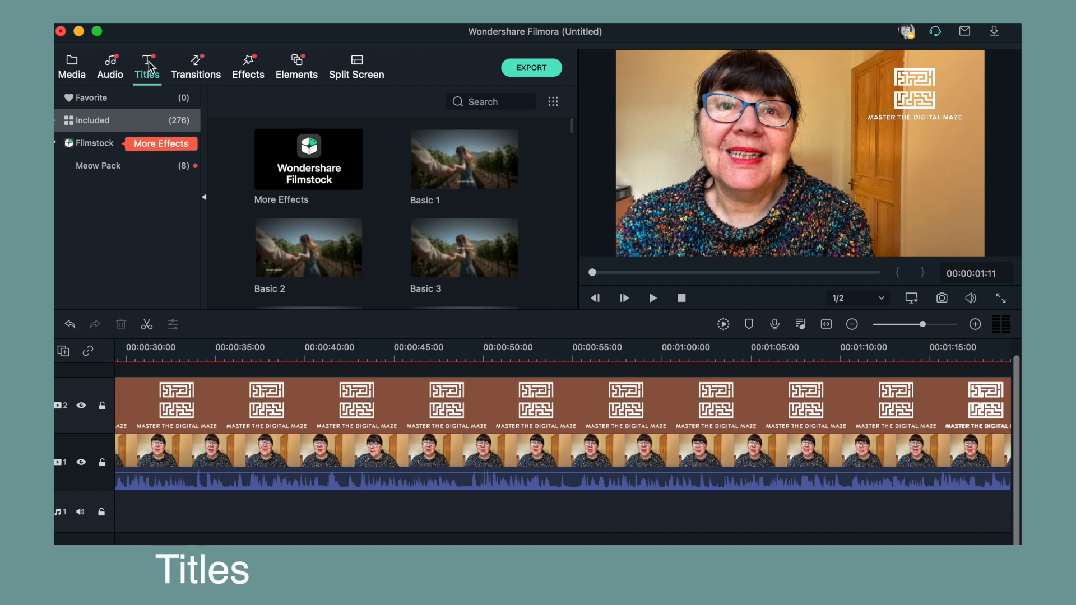
{"action": "left_click", "coordinate": [167, 122]}
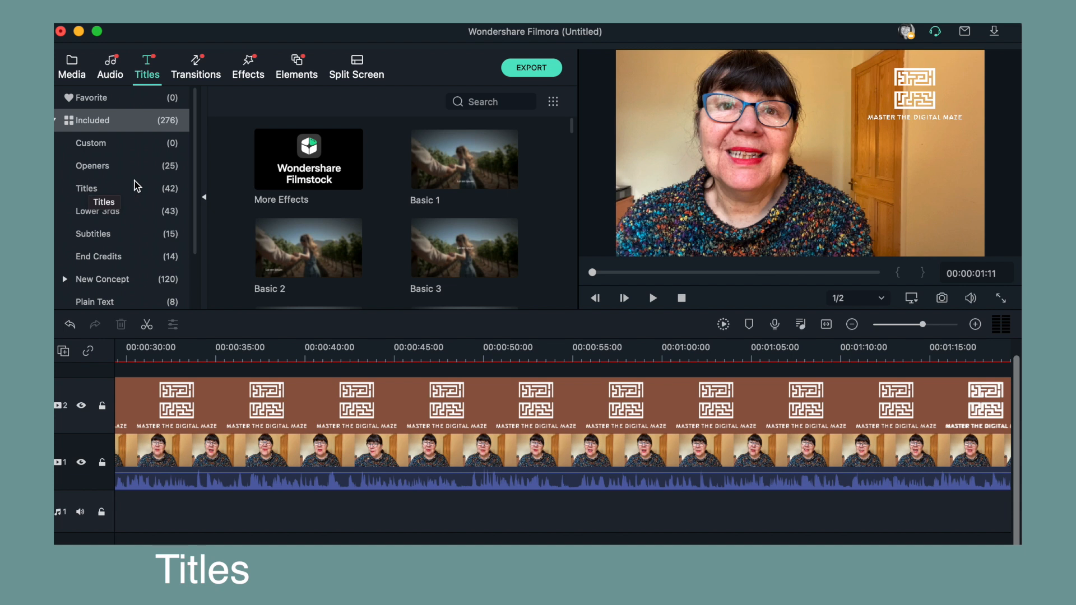
{"action": "scroll", "coordinate": [295, 255], "scroll_direction": "down", "scroll_amount": 3}
{"action": "scroll", "coordinate": [295, 255], "scroll_direction": "down", "scroll_amount": 5}
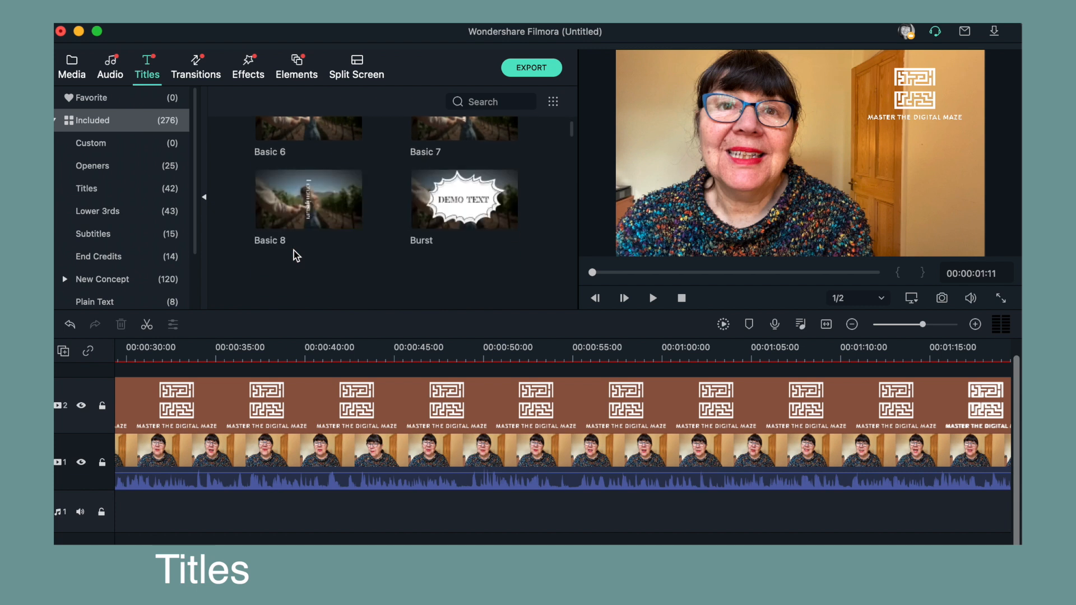
{"action": "scroll", "coordinate": [296, 255], "scroll_direction": "down", "scroll_amount": 2}
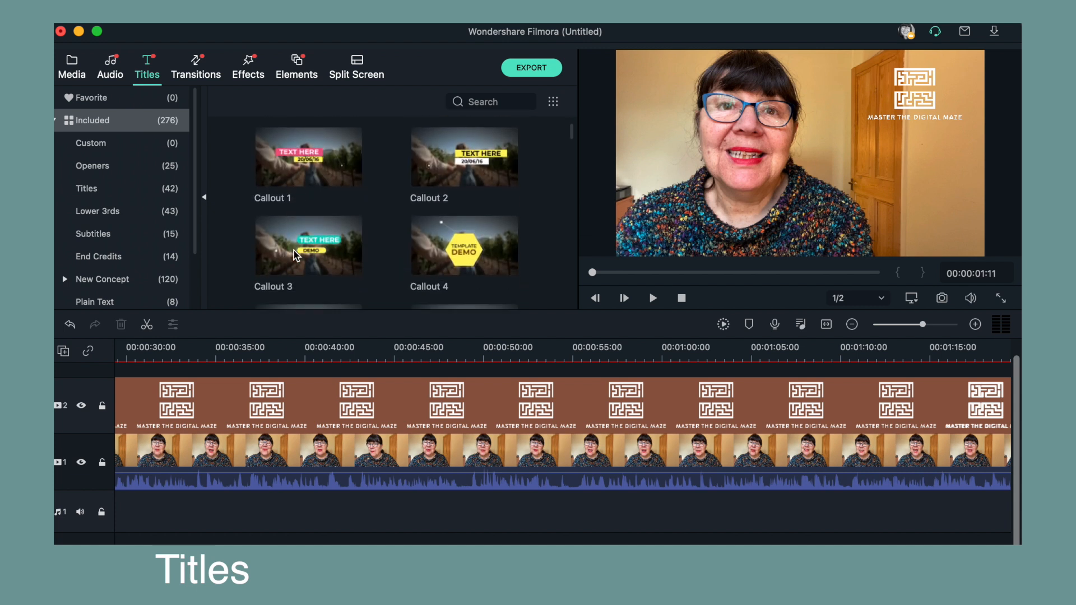
{"action": "scroll", "coordinate": [296, 255], "scroll_direction": "up", "scroll_amount": 2}
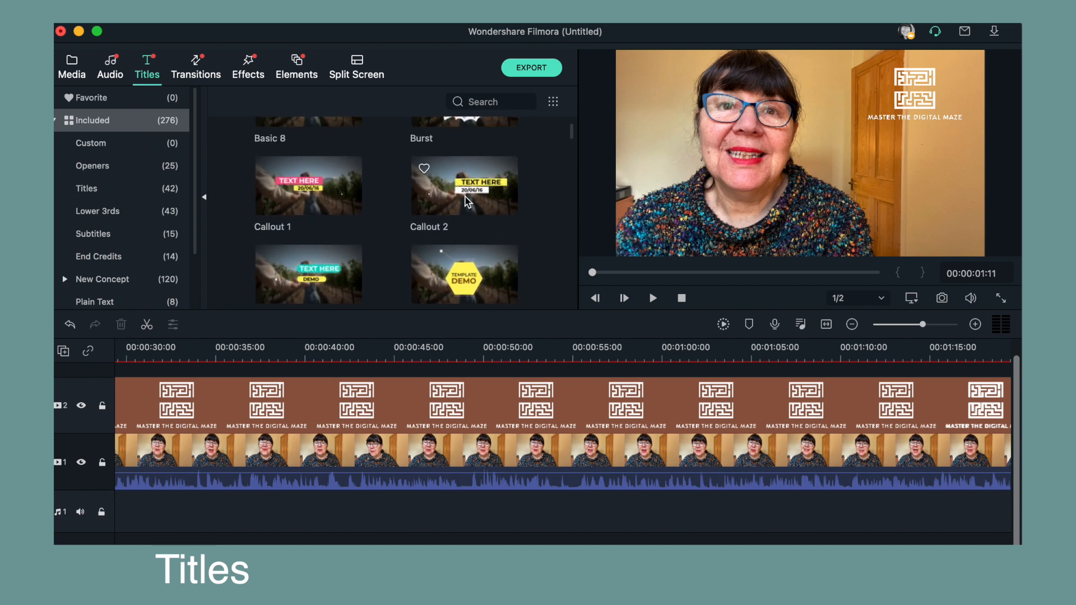
{"action": "left_click", "coordinate": [464, 279]}
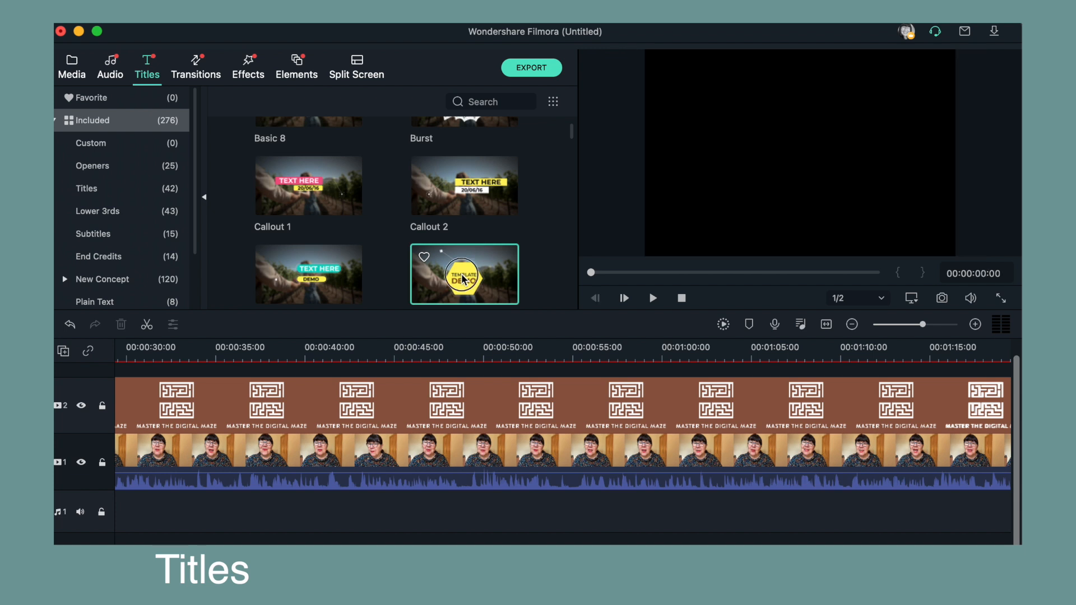
{"action": "scroll", "coordinate": [433, 258], "scroll_direction": "down", "scroll_amount": 1}
{"action": "scroll", "coordinate": [433, 258], "scroll_direction": "down", "scroll_amount": 8}
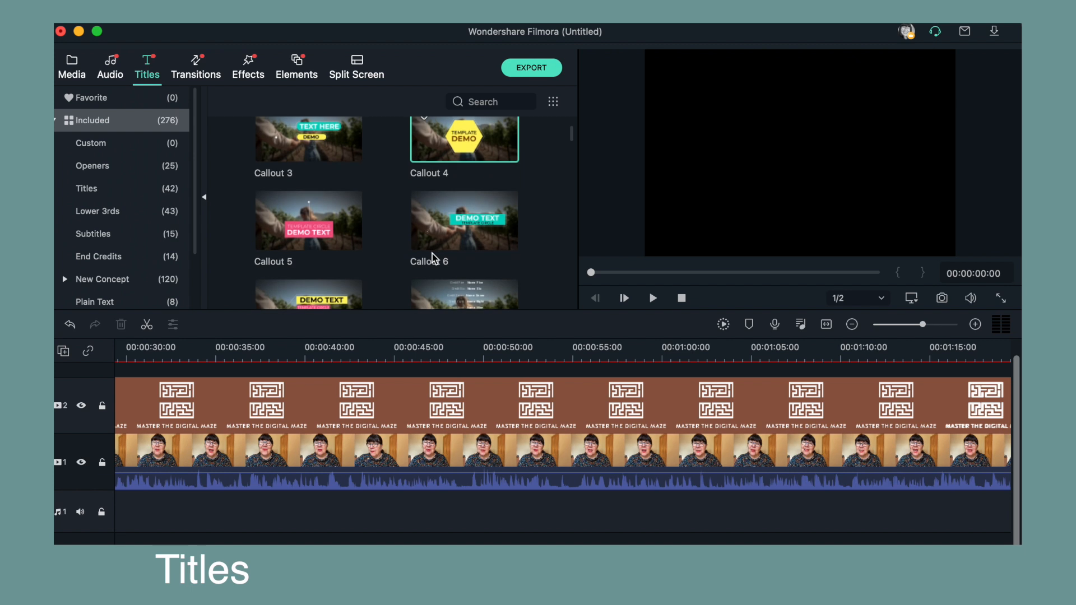
{"action": "scroll", "coordinate": [433, 258], "scroll_direction": "down", "scroll_amount": 5}
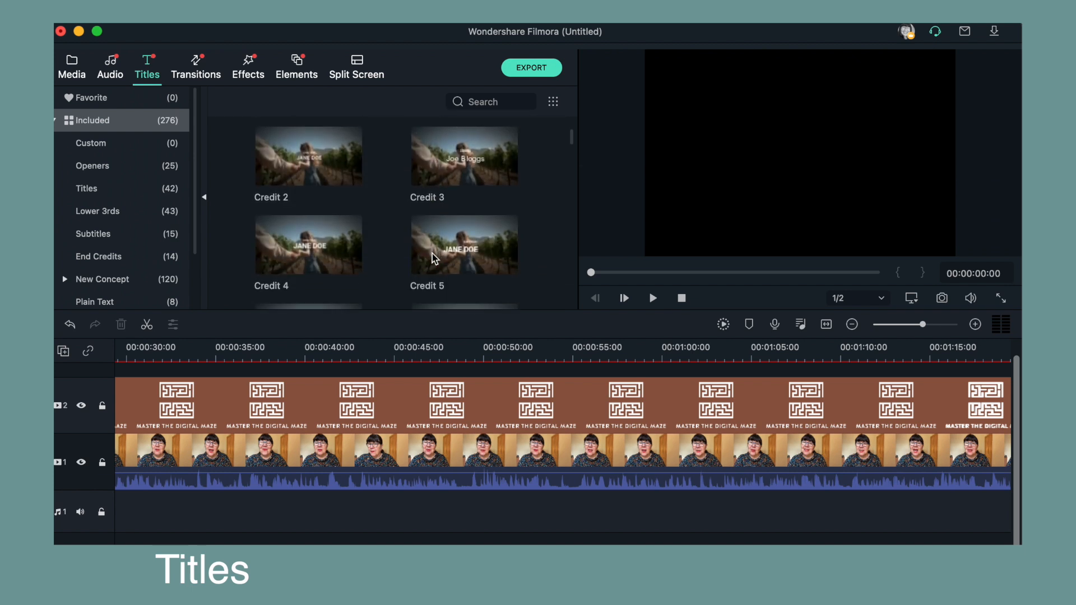
{"action": "scroll", "coordinate": [433, 258], "scroll_direction": "down", "scroll_amount": 5}
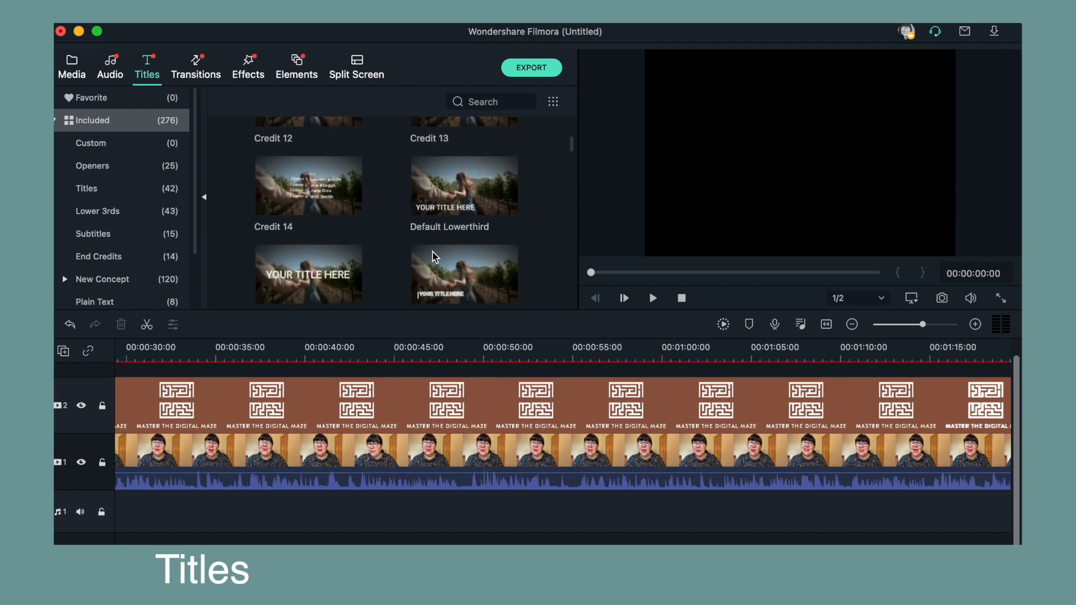
{"action": "scroll", "coordinate": [432, 253], "scroll_direction": "down", "scroll_amount": 2}
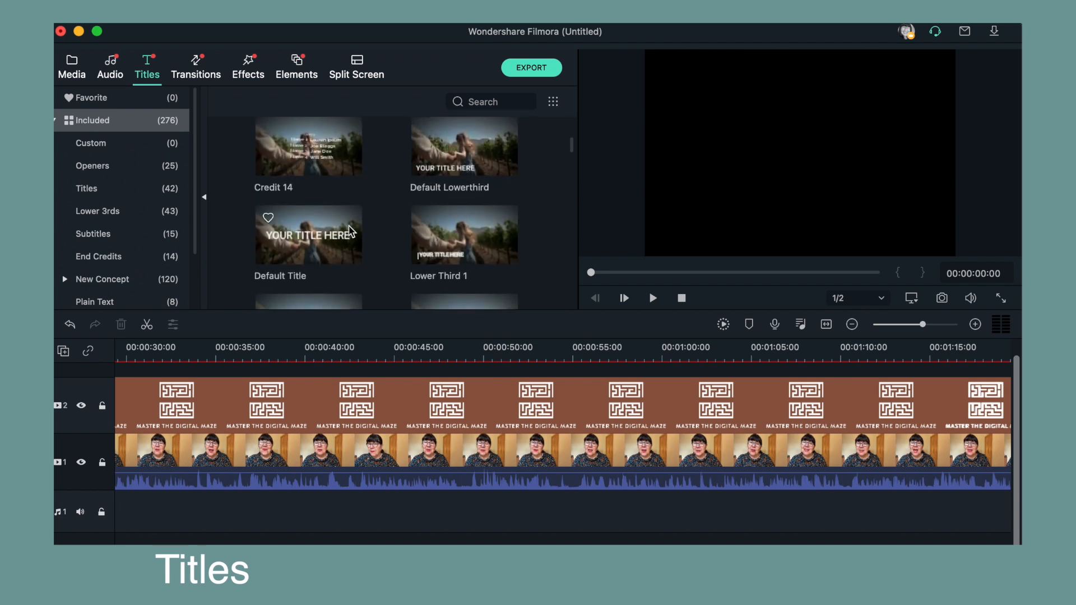
{"action": "scroll", "coordinate": [309, 232], "scroll_direction": "up", "scroll_amount": 10}
{"action": "scroll", "coordinate": [310, 233], "scroll_direction": "up", "scroll_amount": 8}
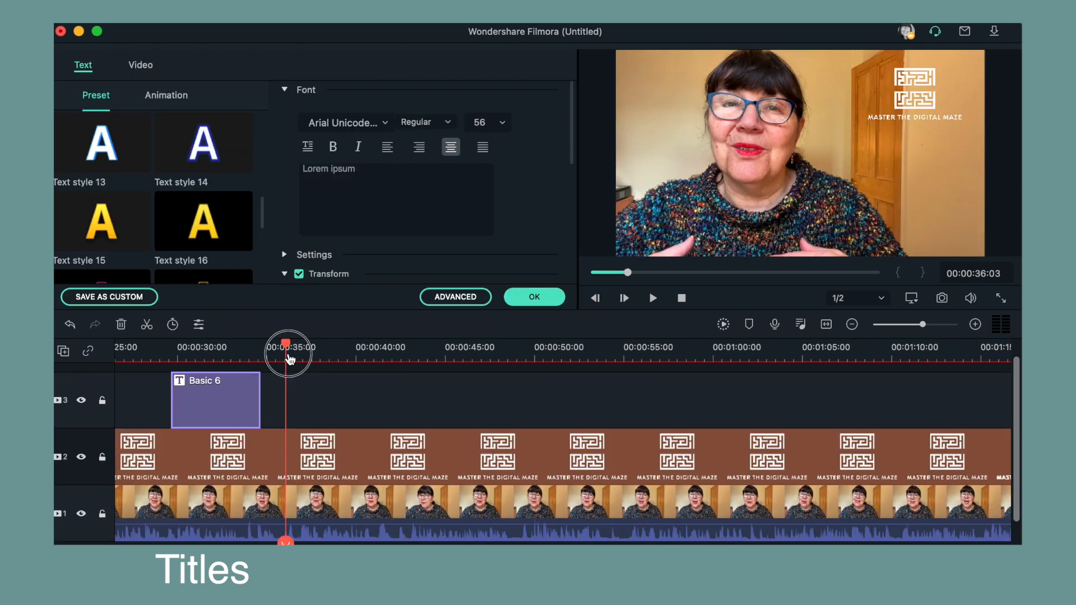
- Open the Basic 6 title at the playhead and replace its placeholder text with the presenter's name
{"action": "left_click_drag", "start_coordinate": [286, 339], "coordinate": [212, 356]}
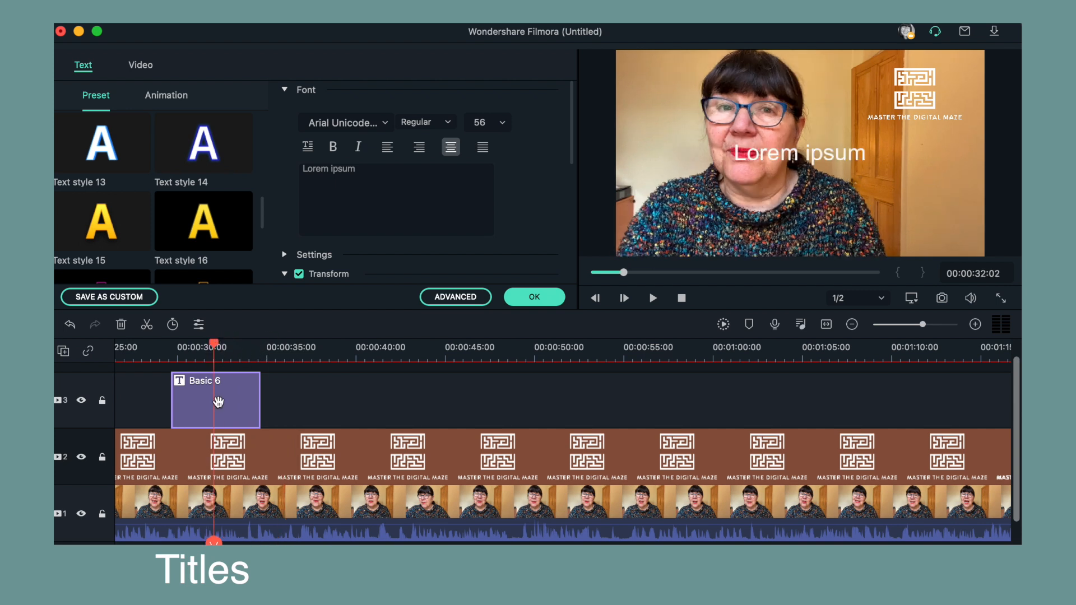
{"action": "left_click", "coordinate": [807, 158]}
{"action": "left_click_drag", "start_coordinate": [259, 399], "coordinate": [257, 402]}
{"action": "left_click", "coordinate": [255, 398]}
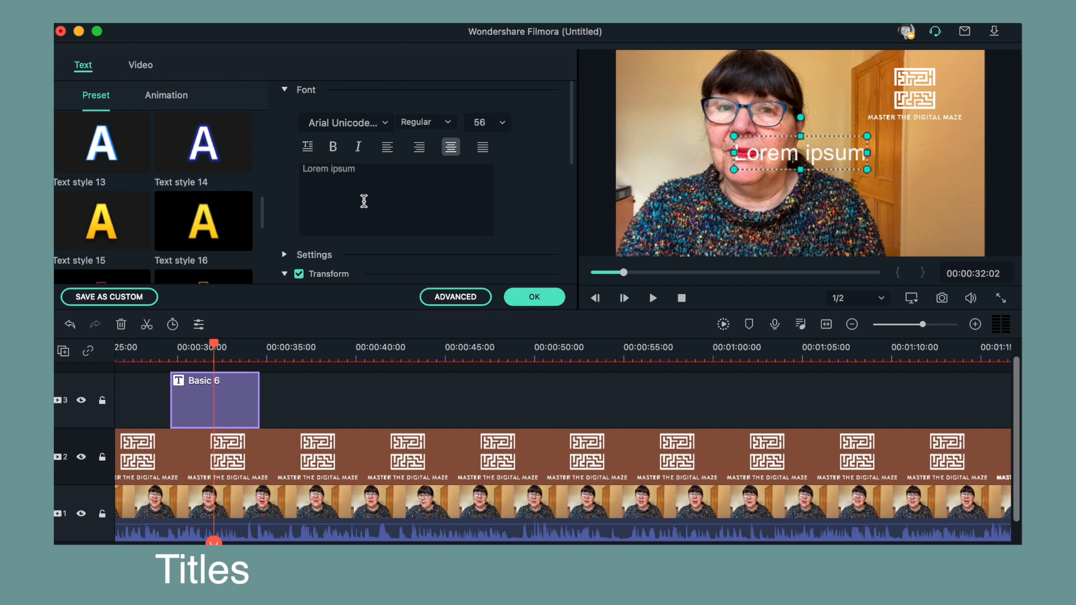
{"action": "left_click_drag", "start_coordinate": [377, 169], "coordinate": [296, 174]}
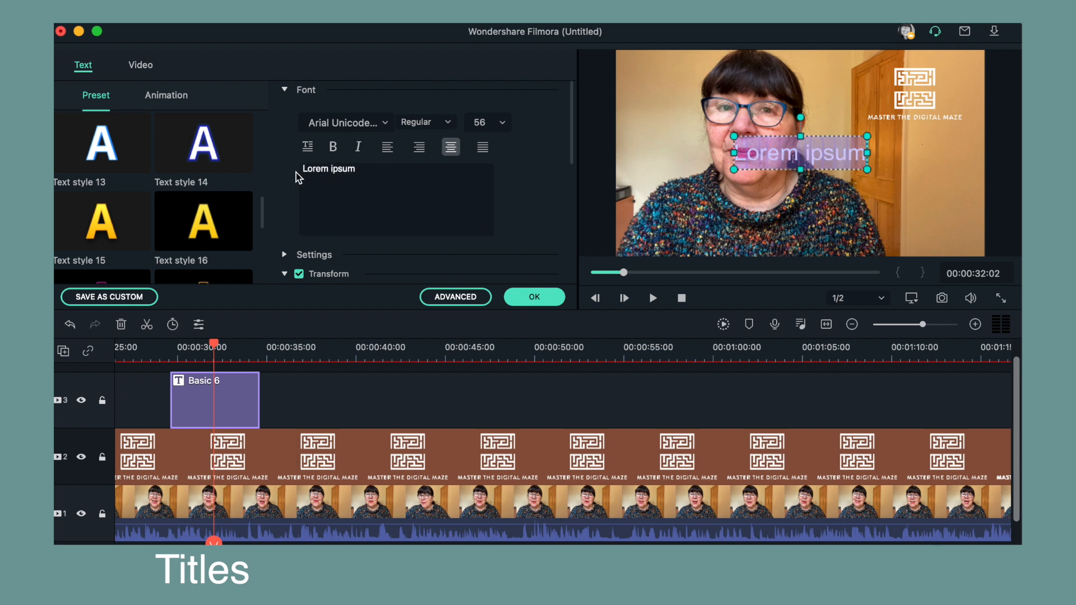
{"action": "key", "text": "BackSpace"}
{"action": "type", "text": "Anner"}
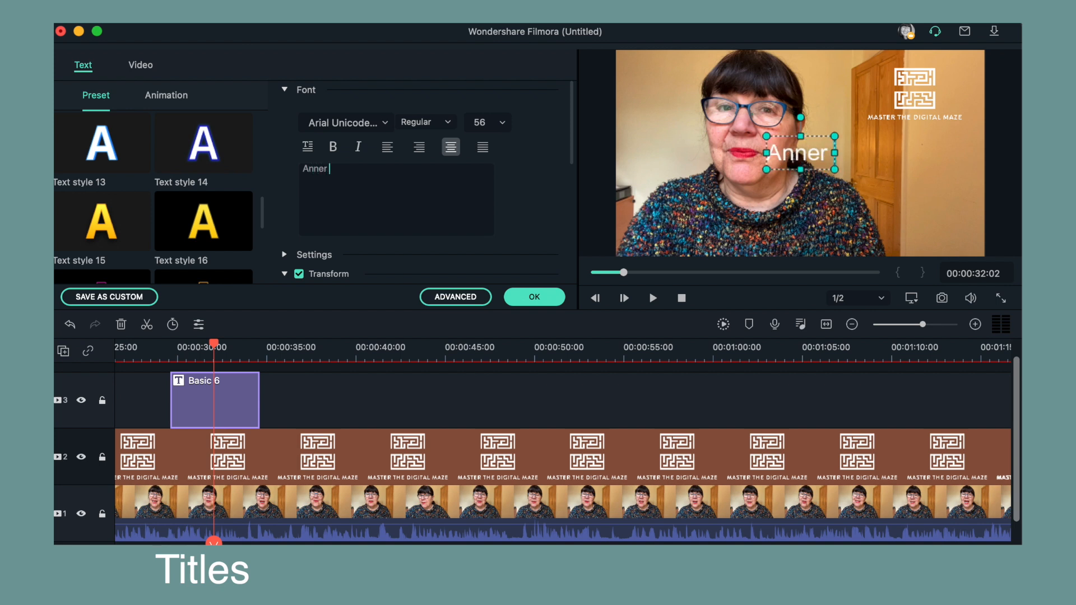
{"action": "key", "text": "BackSpace"}
{"action": "type", "text": "Go"}
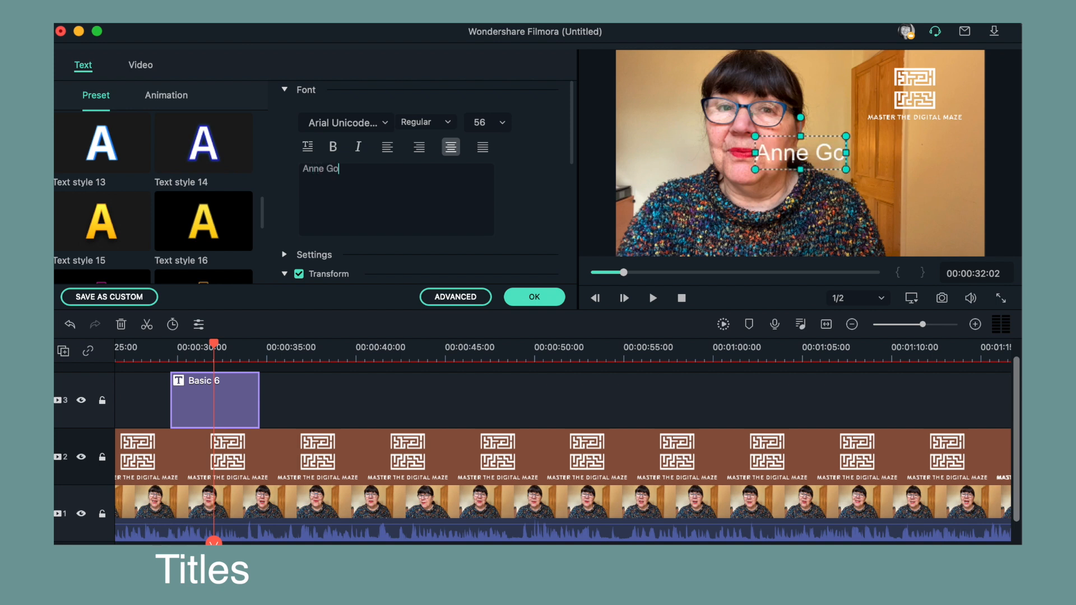
{"action": "type", "text": "uld"}
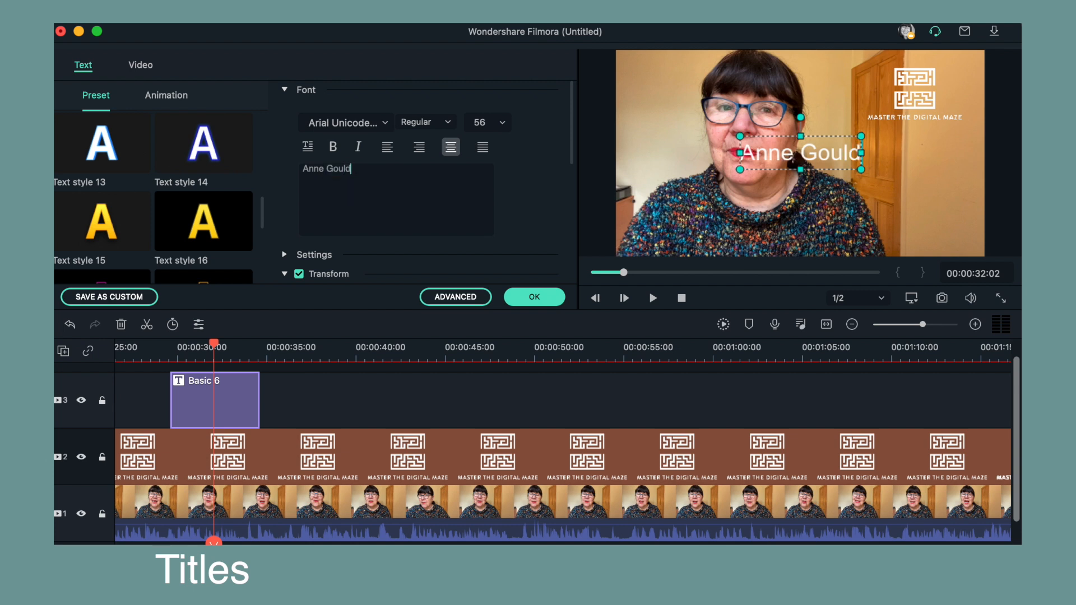
- Set the title font to Bebas Neue with the Regular weight
{"action": "left_click", "coordinate": [384, 122]}
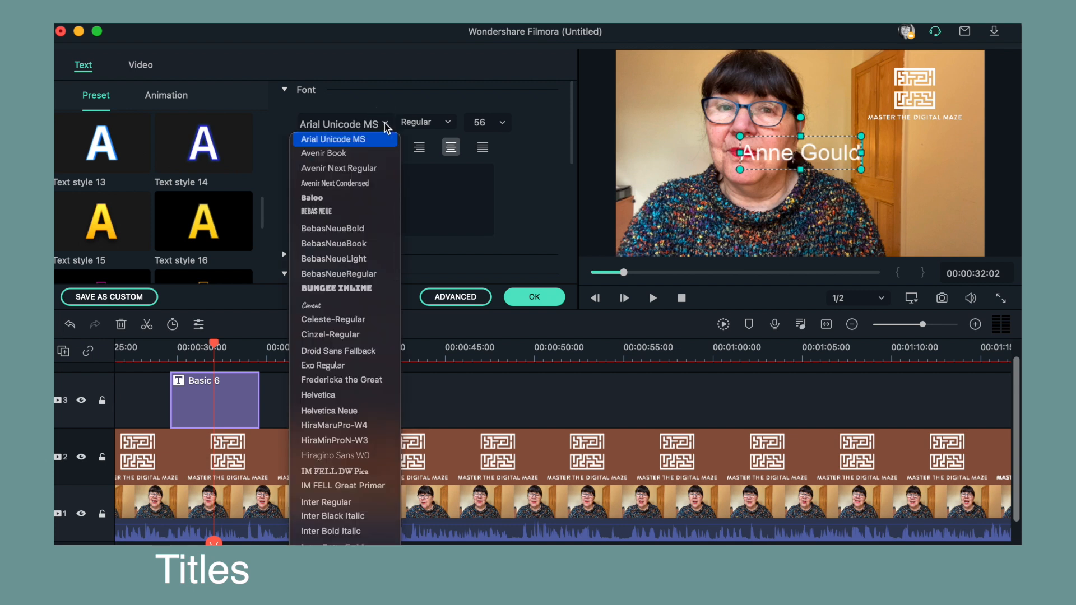
{"action": "left_click", "coordinate": [353, 208]}
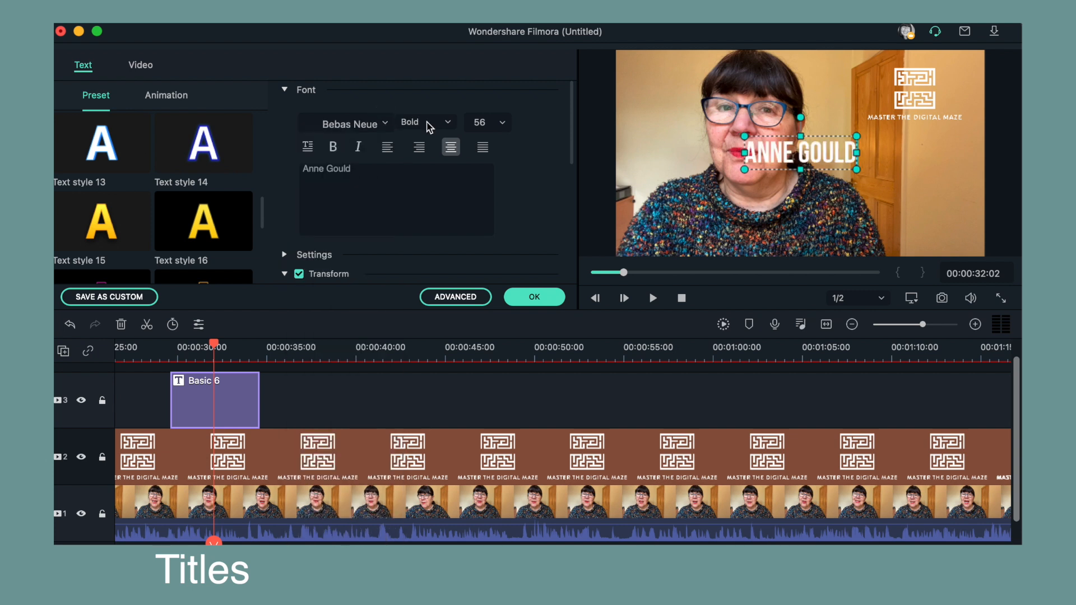
{"action": "left_click", "coordinate": [448, 125]}
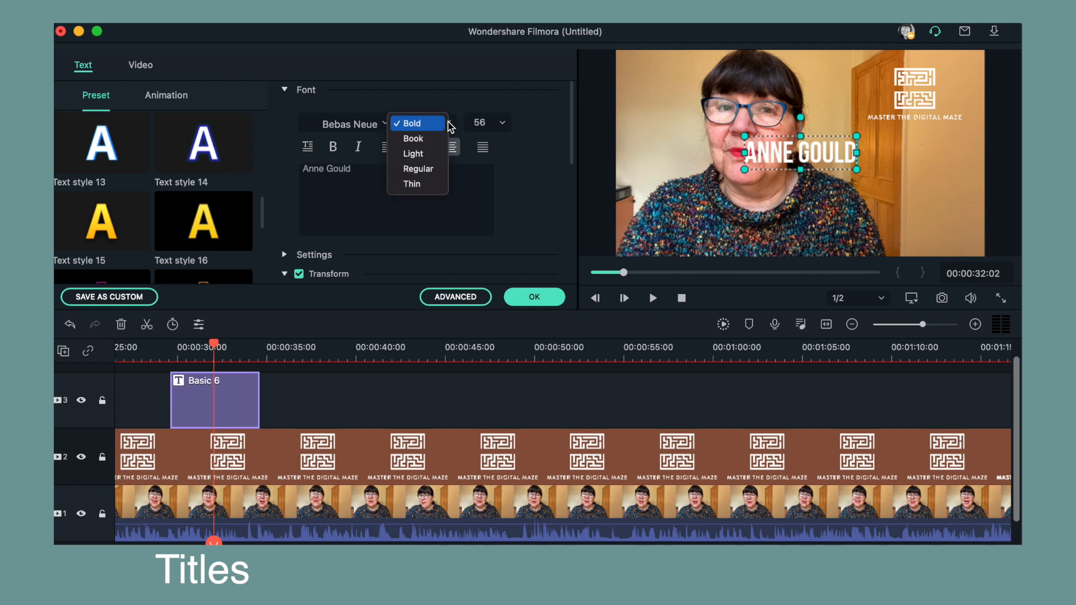
{"action": "left_click", "coordinate": [428, 153]}
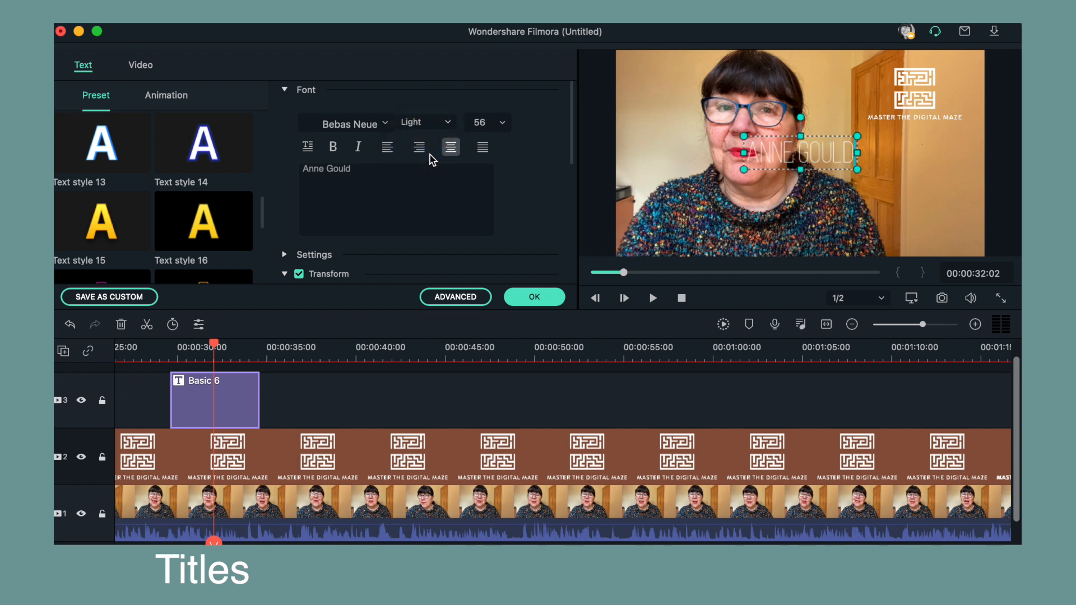
{"action": "left_click", "coordinate": [447, 124]}
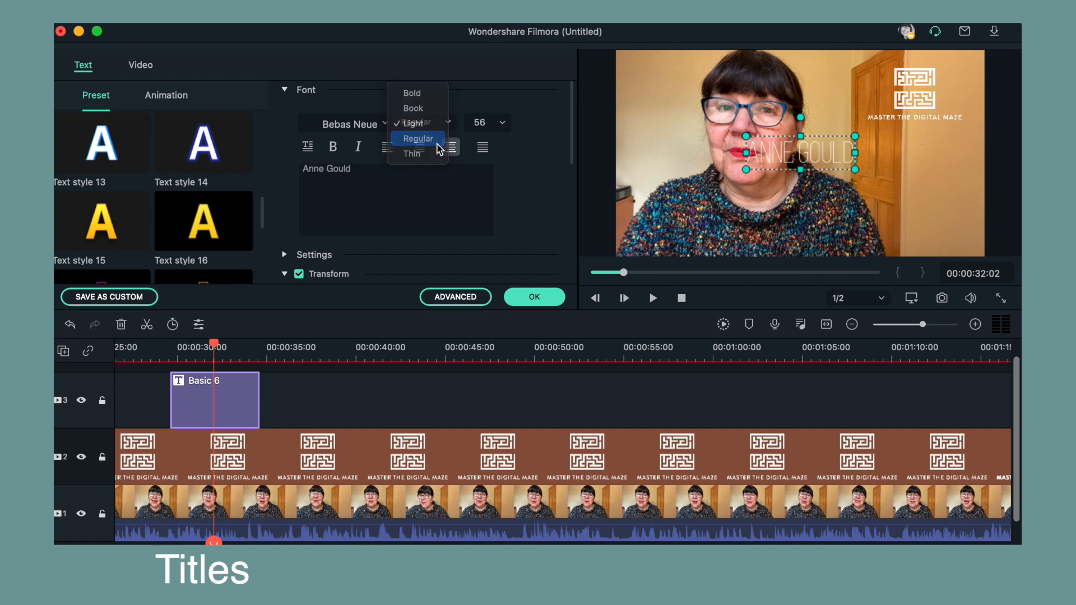
{"action": "left_click", "coordinate": [437, 139]}
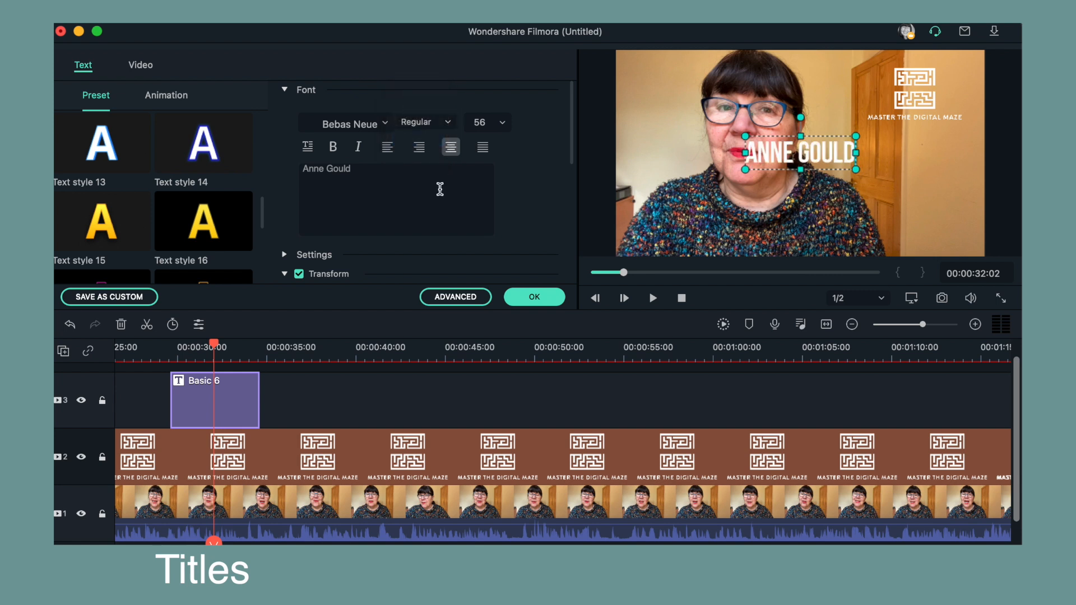
- Set the title's font size to 30 and keep its text alignment centred
{"action": "left_click", "coordinate": [504, 128]}
{"action": "left_click", "coordinate": [494, 276]}
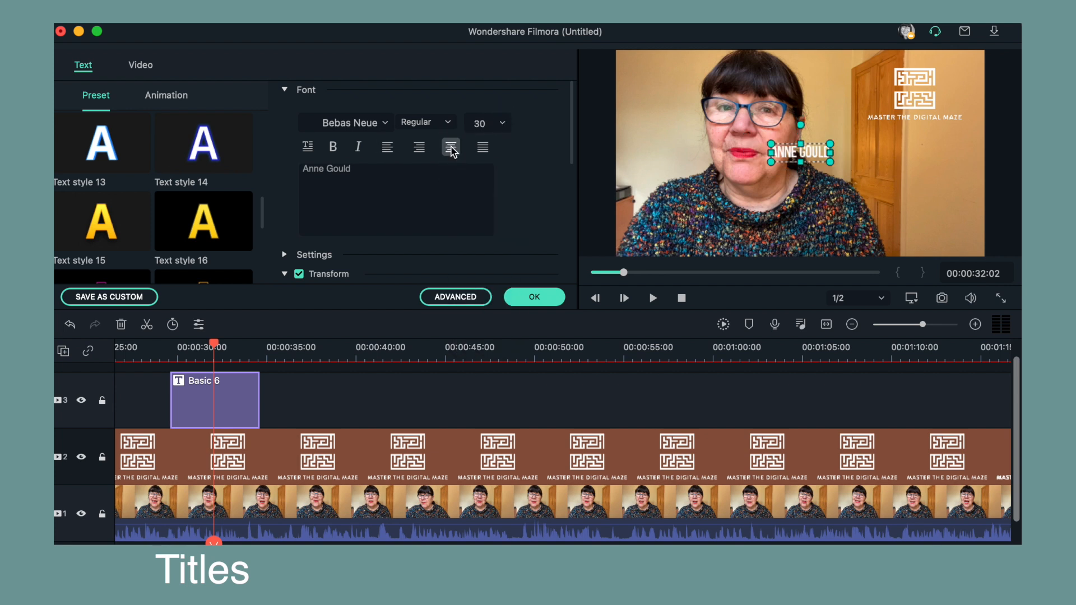
{"action": "left_click", "coordinate": [388, 149]}
{"action": "left_click", "coordinate": [419, 147]}
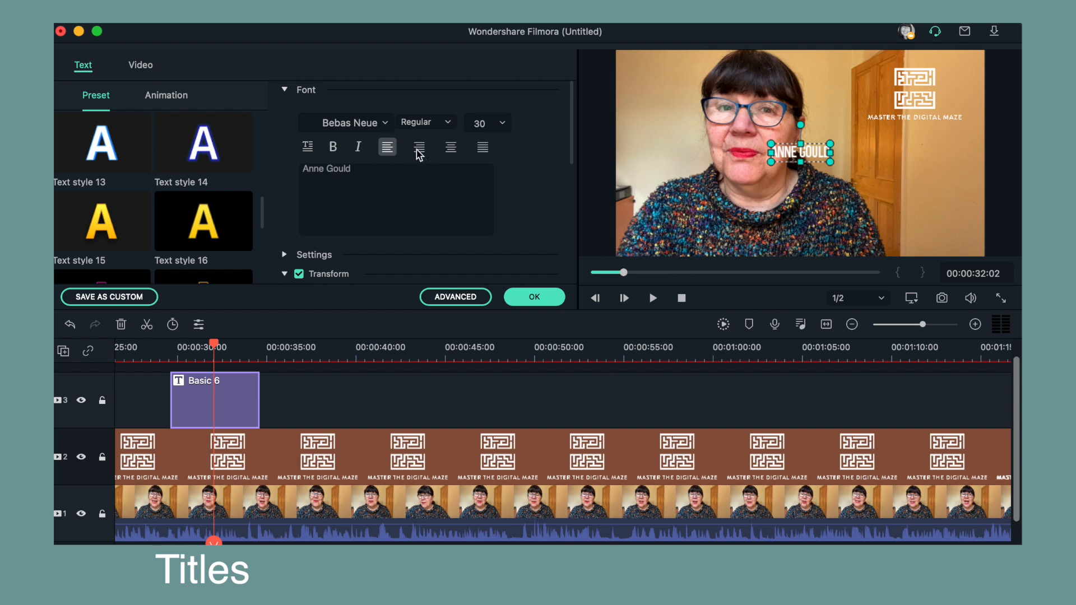
{"action": "left_click", "coordinate": [482, 149]}
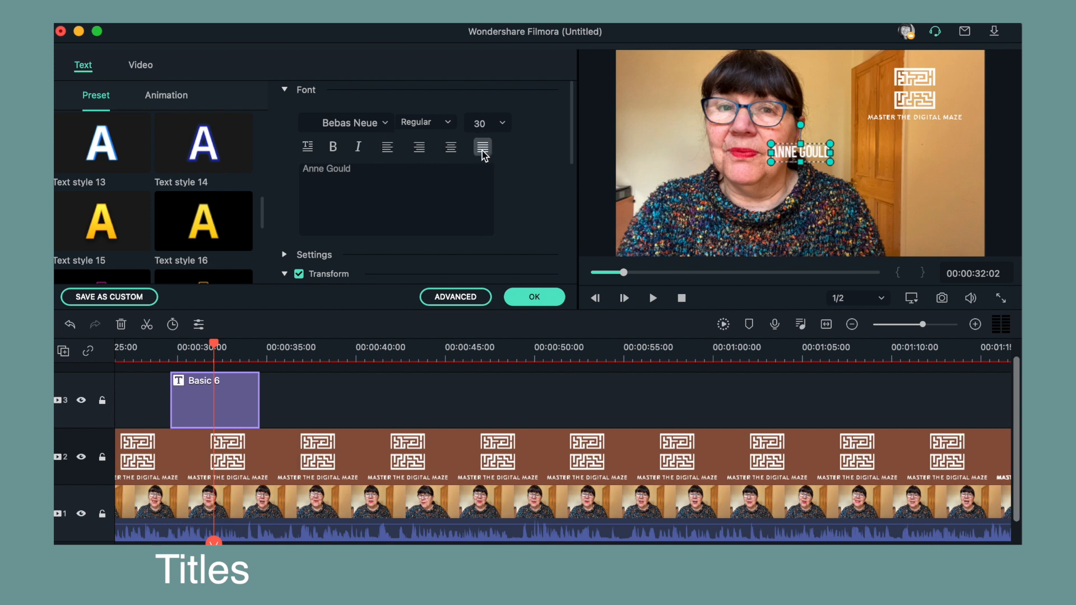
{"action": "left_click", "coordinate": [448, 151]}
- Try vertical text orientation on the name title and revert it to horizontal
{"action": "left_click", "coordinate": [308, 149]}
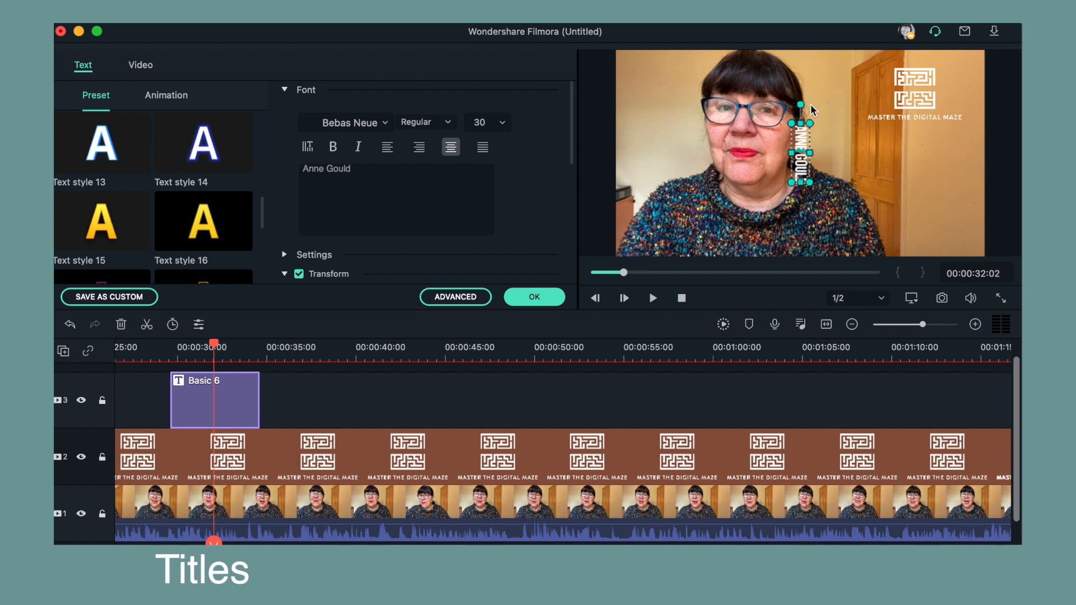
{"action": "left_click", "coordinate": [799, 141]}
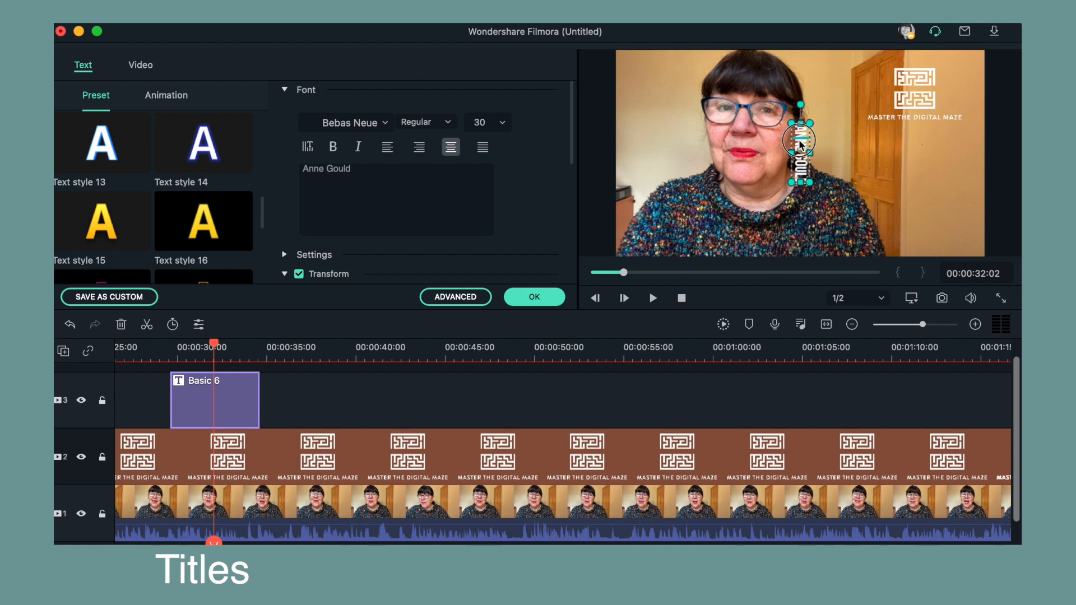
{"action": "left_click", "coordinate": [878, 144]}
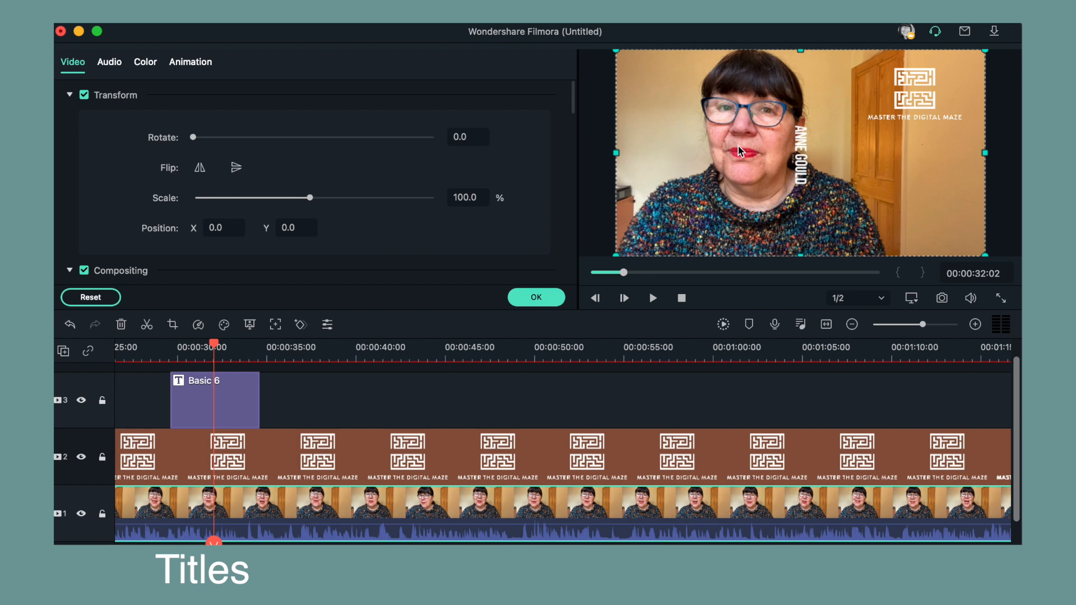
{"action": "left_click", "coordinate": [798, 157]}
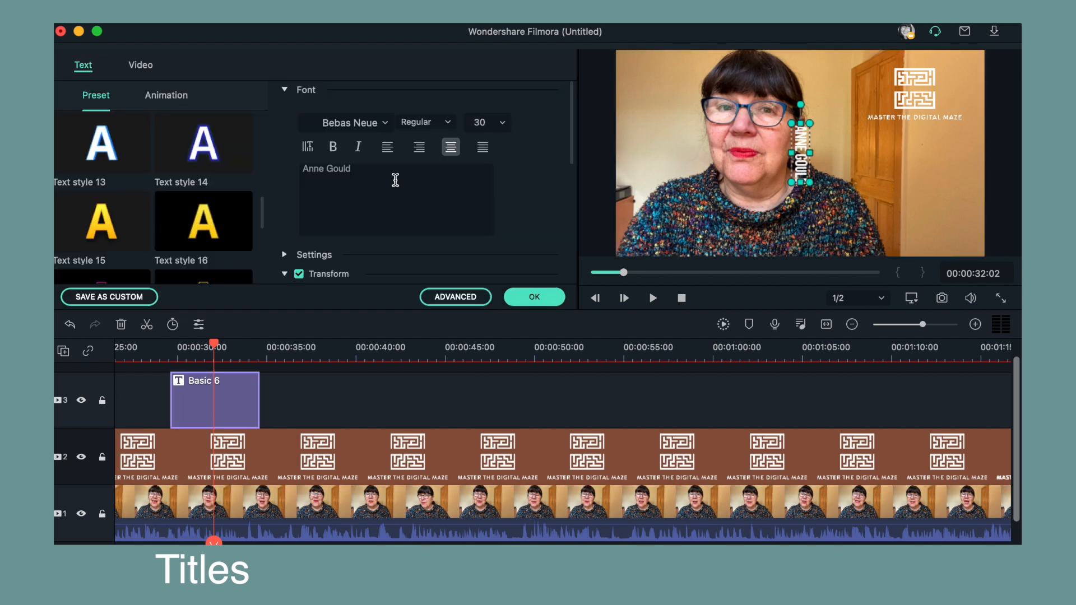
{"action": "left_click", "coordinate": [308, 147]}
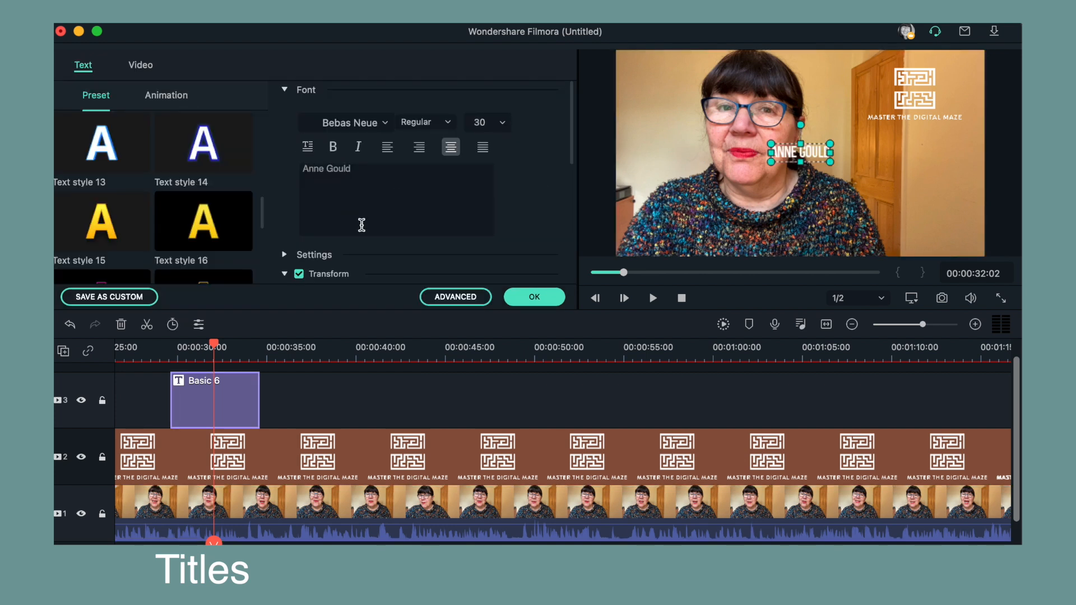
- Preview several text style presets on the name title and apply Text style 2
{"action": "scroll", "coordinate": [190, 200], "scroll_direction": "down", "scroll_amount": 5}
{"action": "scroll", "coordinate": [192, 201], "scroll_direction": "down", "scroll_amount": 1}
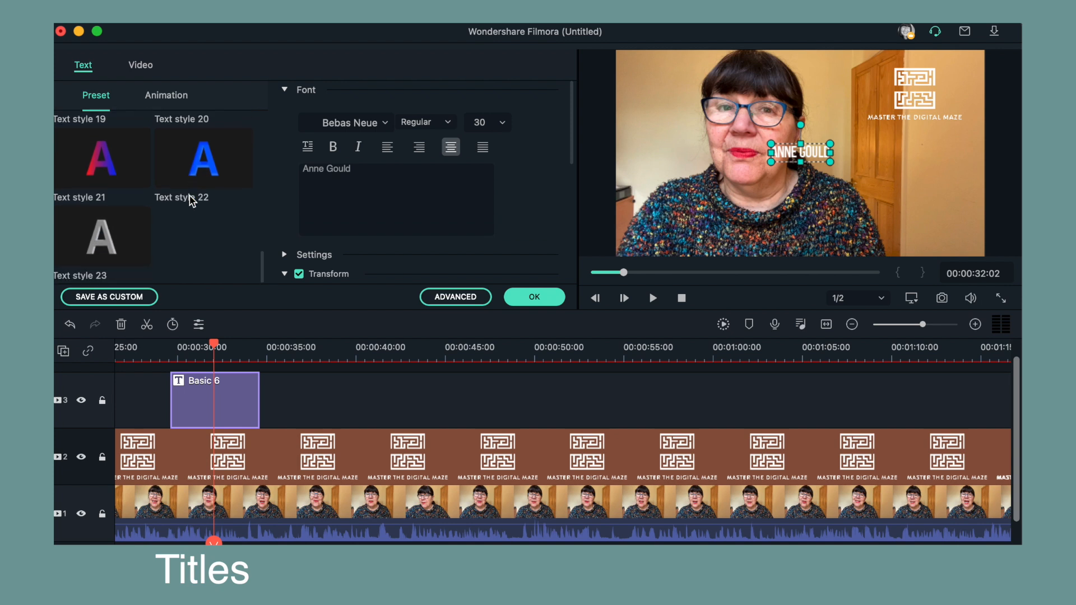
{"action": "scroll", "coordinate": [193, 201], "scroll_direction": "up", "scroll_amount": 10}
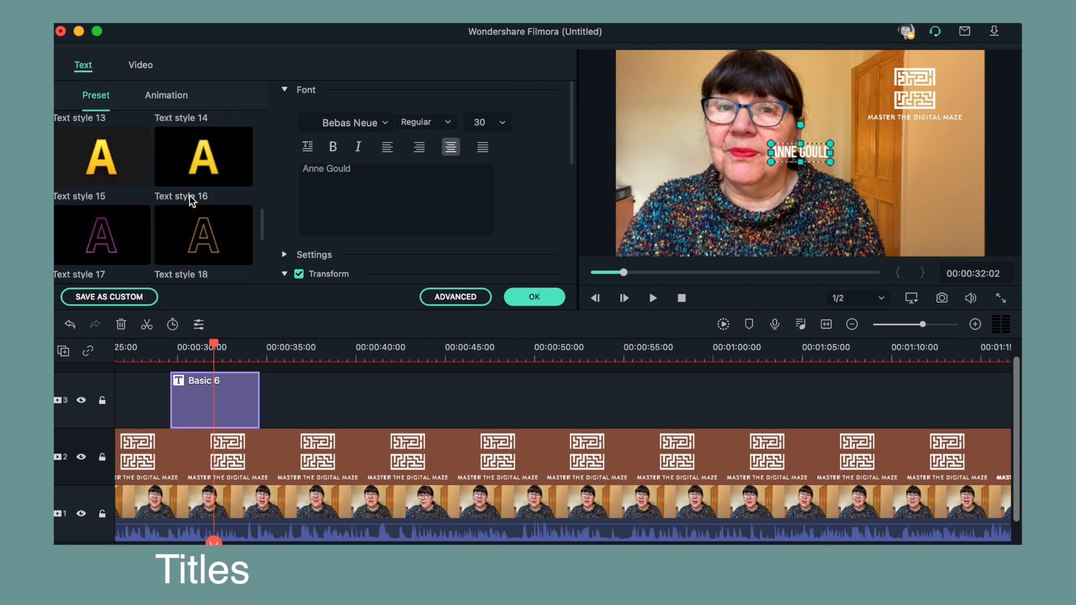
{"action": "left_click", "coordinate": [205, 201]}
{"action": "left_click", "coordinate": [125, 198]}
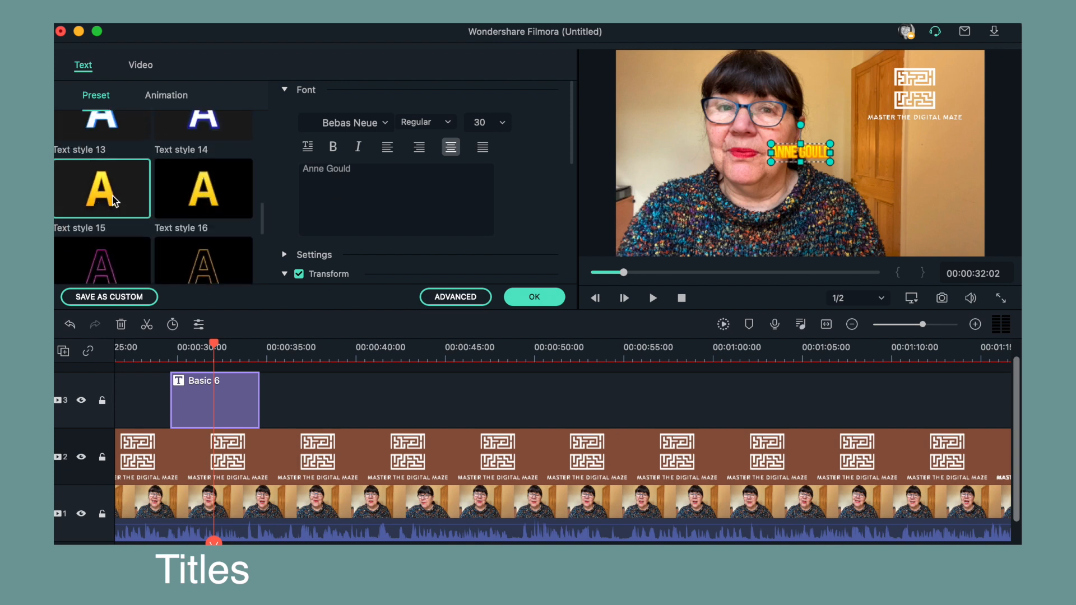
{"action": "scroll", "coordinate": [115, 192], "scroll_direction": "up", "scroll_amount": 8}
{"action": "left_click", "coordinate": [112, 217]}
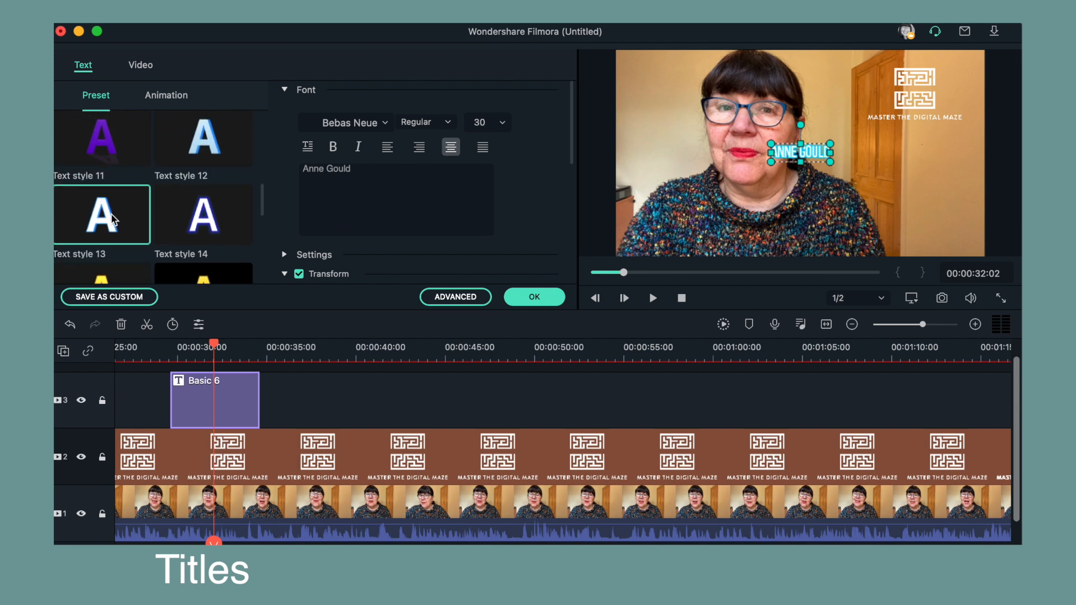
{"action": "scroll", "coordinate": [206, 138], "scroll_direction": "up", "scroll_amount": 5}
{"action": "left_click", "coordinate": [203, 140]}
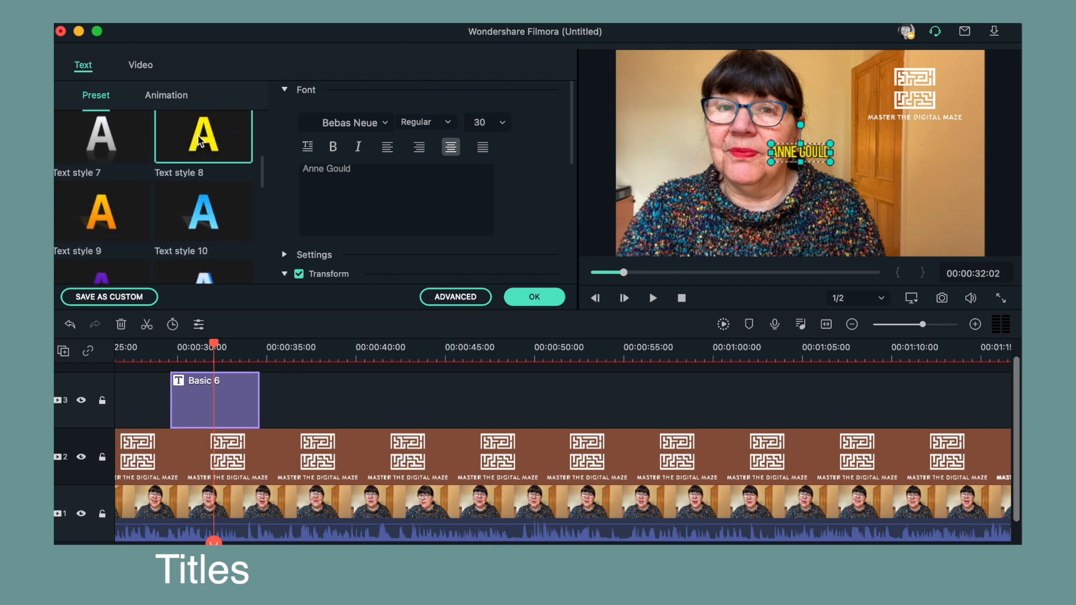
{"action": "left_click", "coordinate": [107, 140]}
{"action": "scroll", "coordinate": [107, 143], "scroll_direction": "up", "scroll_amount": 5}
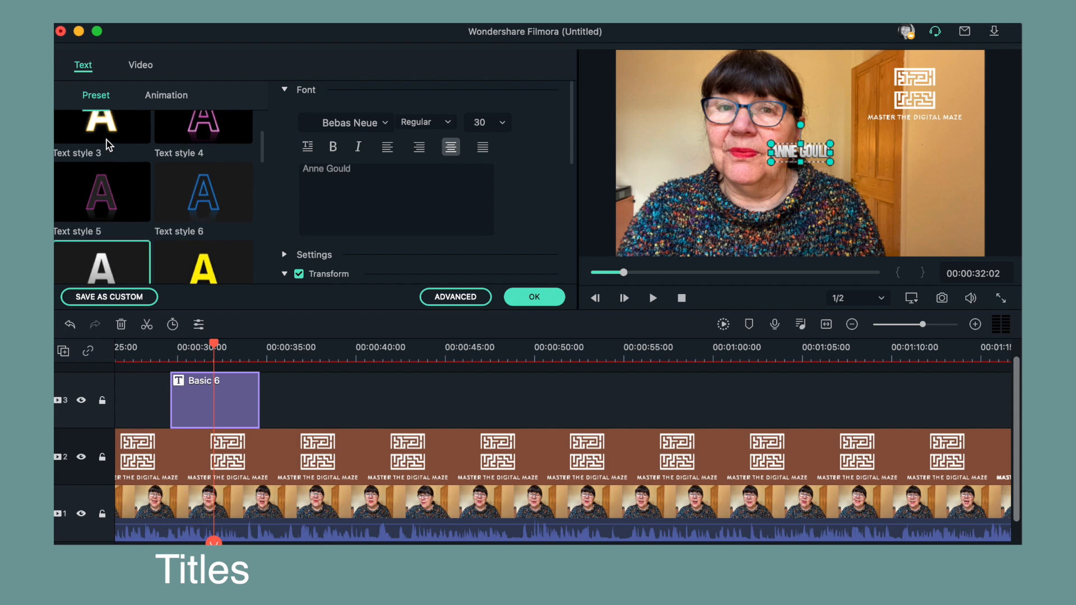
{"action": "scroll", "coordinate": [105, 227], "scroll_direction": "up", "scroll_amount": 2}
{"action": "left_click", "coordinate": [105, 228]}
{"action": "scroll", "coordinate": [147, 178], "scroll_direction": "up", "scroll_amount": 3}
{"action": "scroll", "coordinate": [147, 178], "scroll_direction": "down", "scroll_amount": 1}
{"action": "left_click", "coordinate": [121, 142]}
{"action": "left_click", "coordinate": [192, 150]}
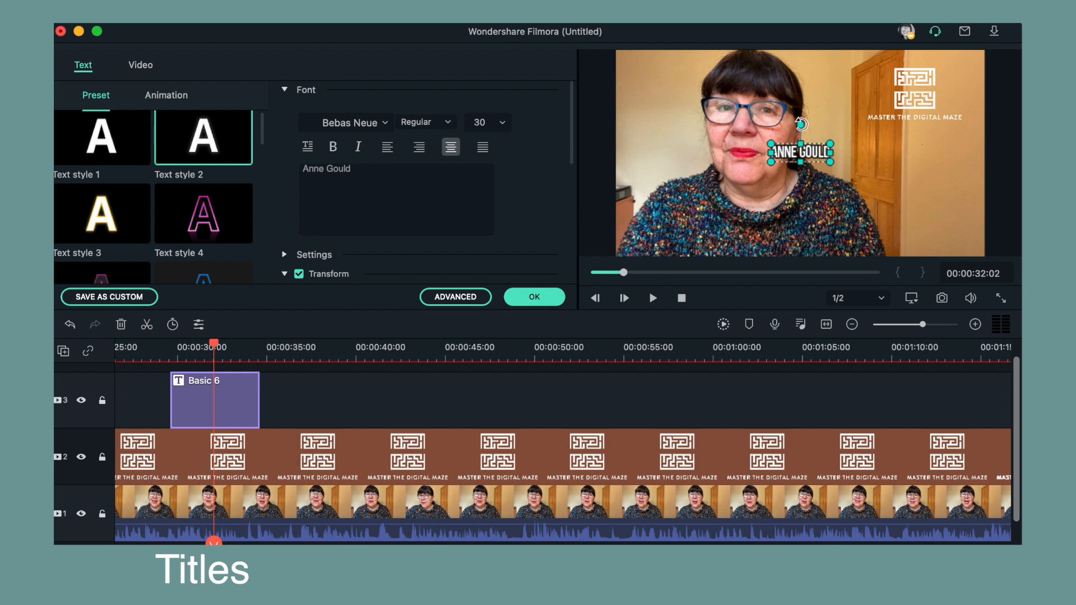
- Move the name title down towards the lower right of the frame
{"action": "left_click", "coordinate": [802, 155]}
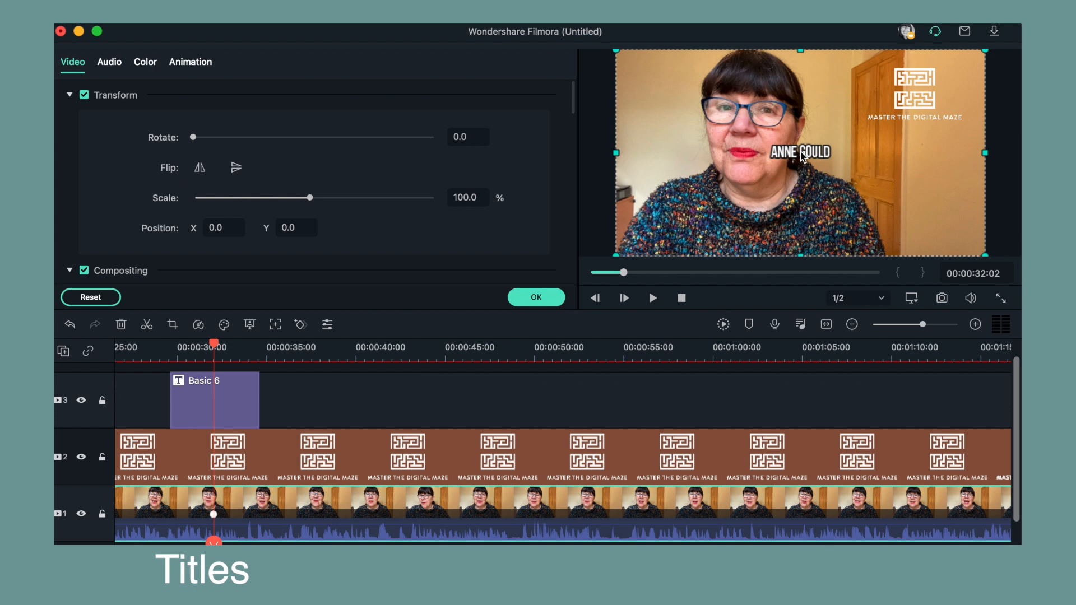
{"action": "left_click", "coordinate": [801, 155]}
{"action": "left_click_drag", "start_coordinate": [802, 154], "coordinate": [930, 231]}
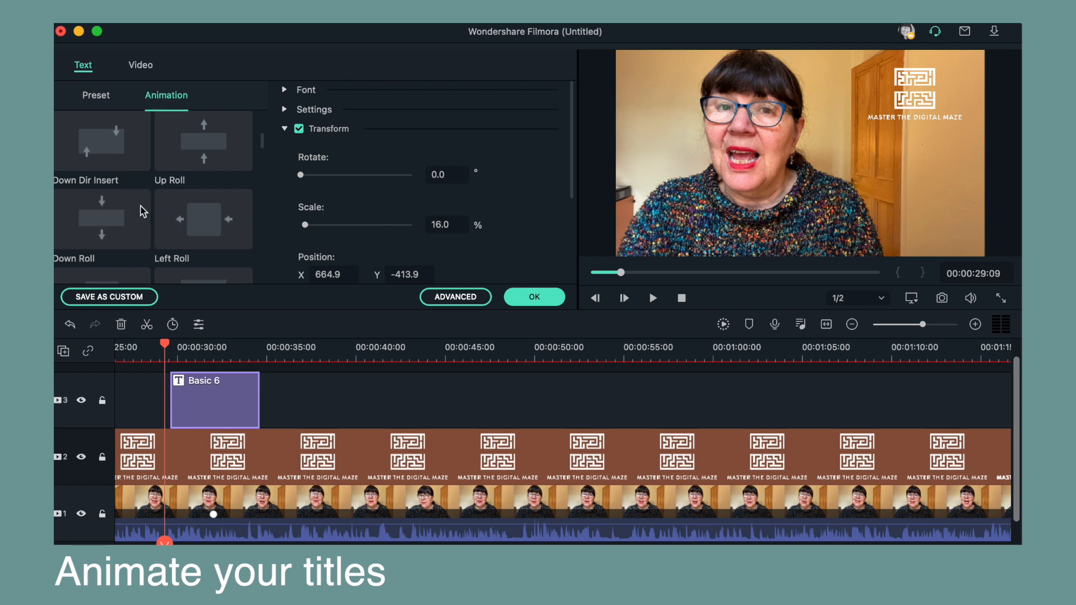
- Browse the title animation presets and play back the video
{"action": "scroll", "coordinate": [140, 217], "scroll_direction": "up", "scroll_amount": 5}
{"action": "scroll", "coordinate": [140, 217], "scroll_direction": "down", "scroll_amount": 10}
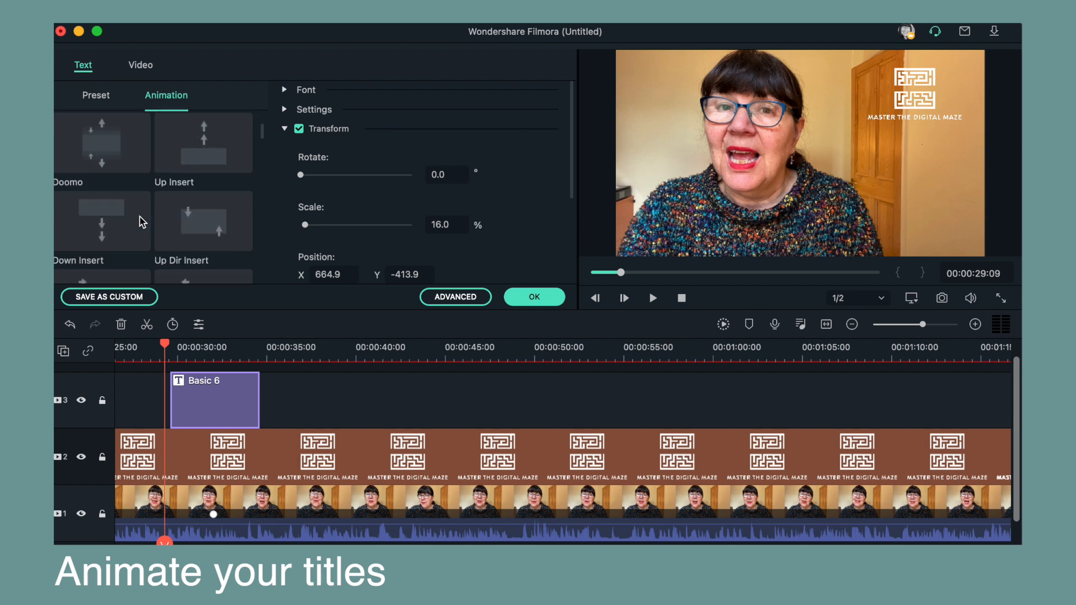
{"action": "scroll", "coordinate": [139, 217], "scroll_direction": "down", "scroll_amount": 6}
{"action": "scroll", "coordinate": [140, 217], "scroll_direction": "down", "scroll_amount": 4}
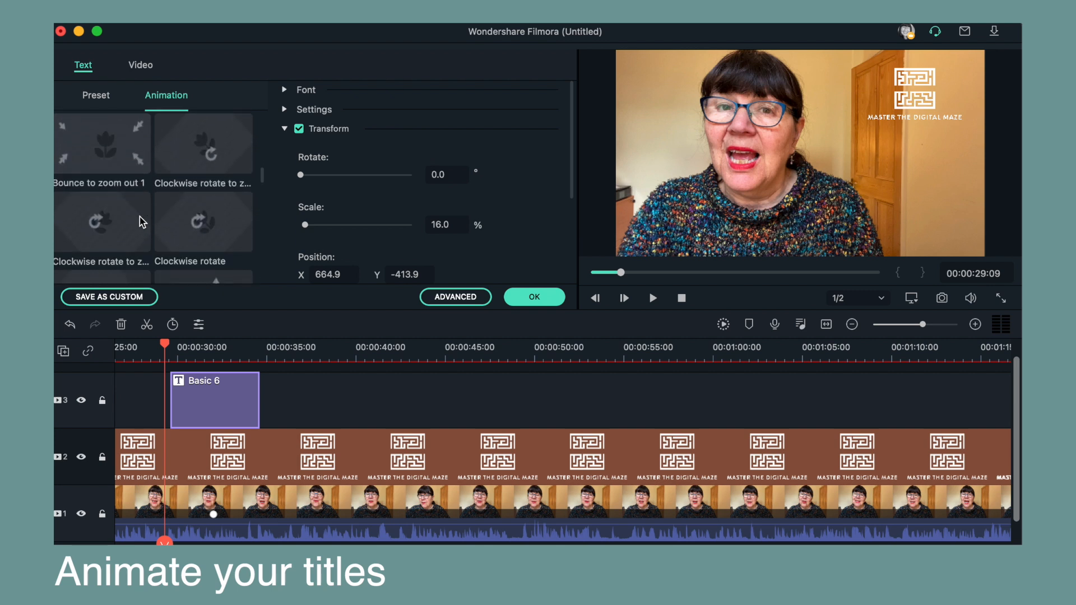
{"action": "scroll", "coordinate": [140, 217], "scroll_direction": "down", "scroll_amount": 4}
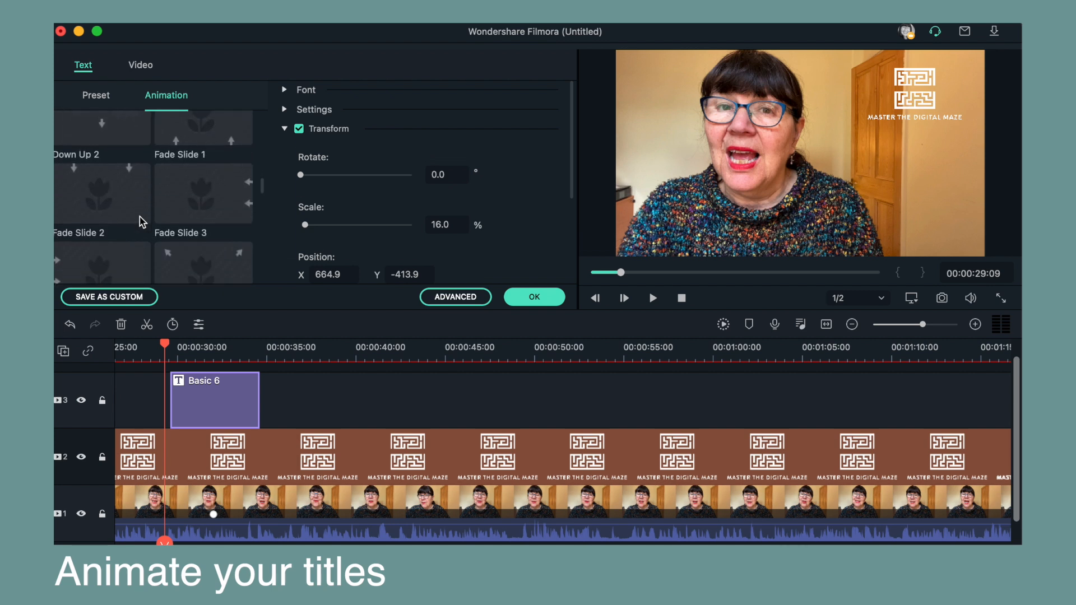
{"action": "scroll", "coordinate": [142, 222], "scroll_direction": "down", "scroll_amount": 3}
{"action": "scroll", "coordinate": [140, 217], "scroll_direction": "down", "scroll_amount": 6}
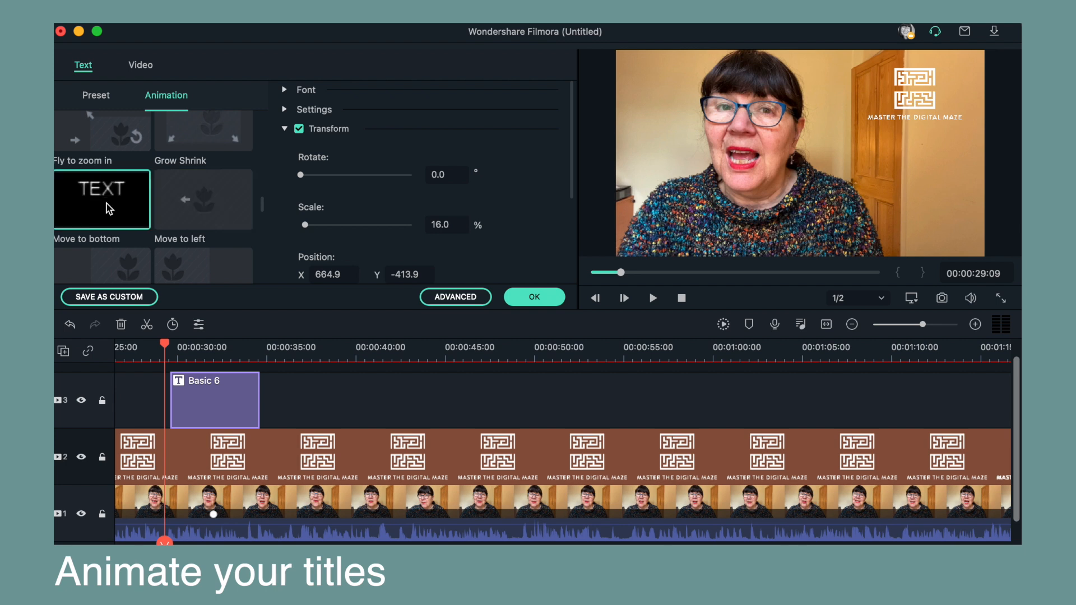
{"action": "scroll", "coordinate": [108, 208], "scroll_direction": "down", "scroll_amount": 3}
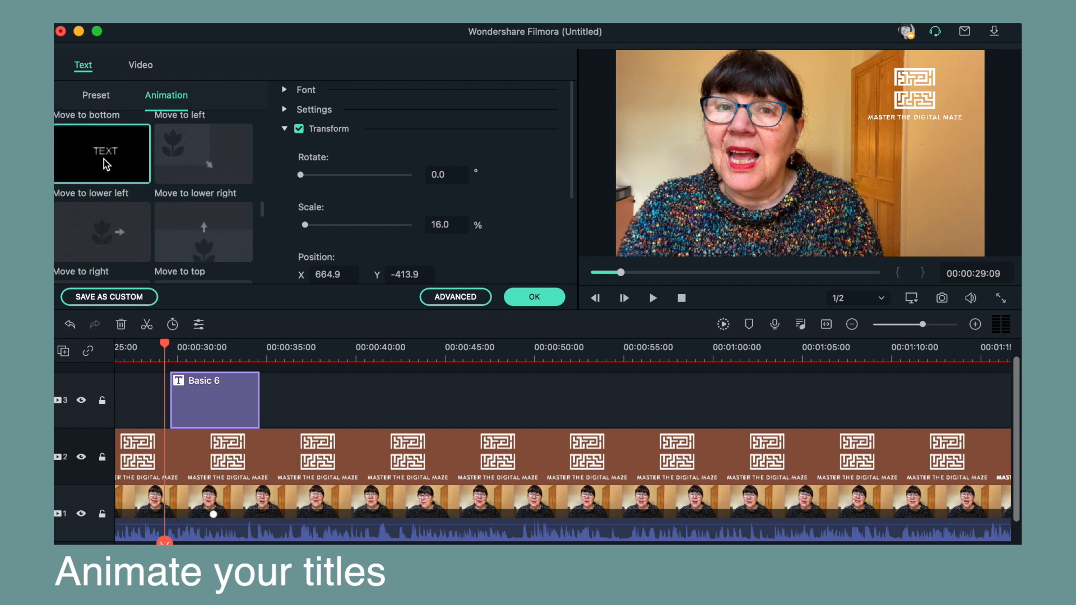
{"action": "key", "text": "space"}
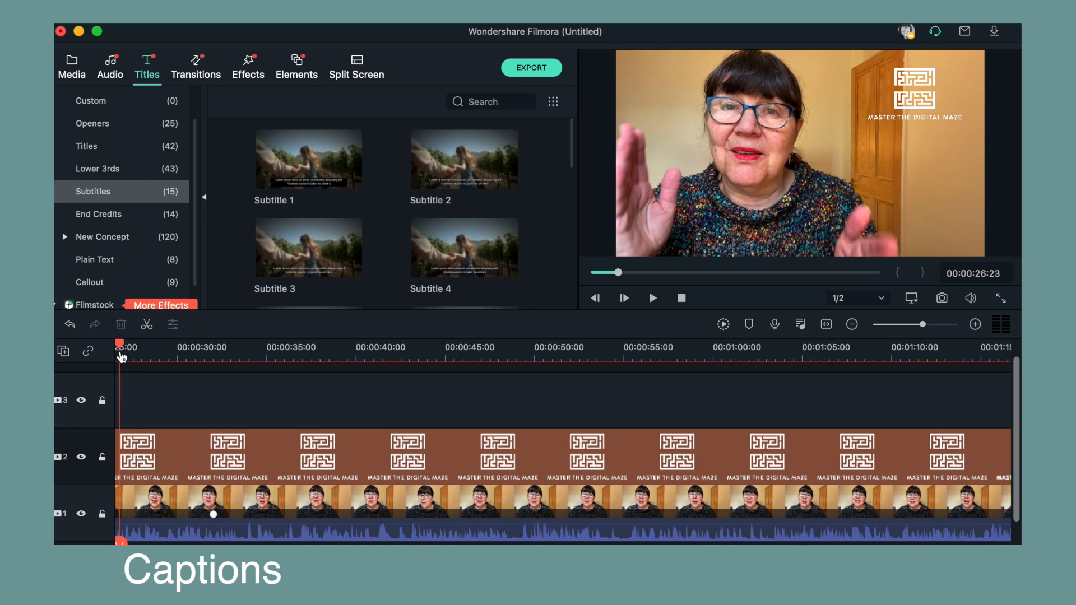
- Add the Subtitle 1 caption template to the title track at the start of the clip
{"action": "left_click", "coordinate": [321, 140]}
{"action": "left_click_drag", "start_coordinate": [321, 141], "coordinate": [120, 406]}
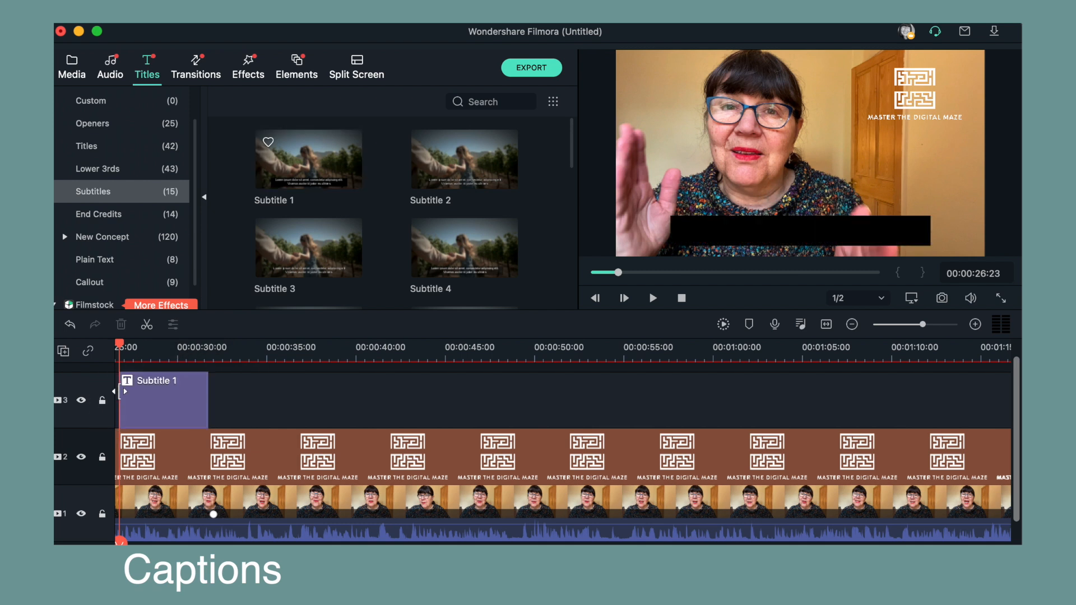
{"action": "left_click_drag", "start_coordinate": [120, 347], "coordinate": [152, 348]}
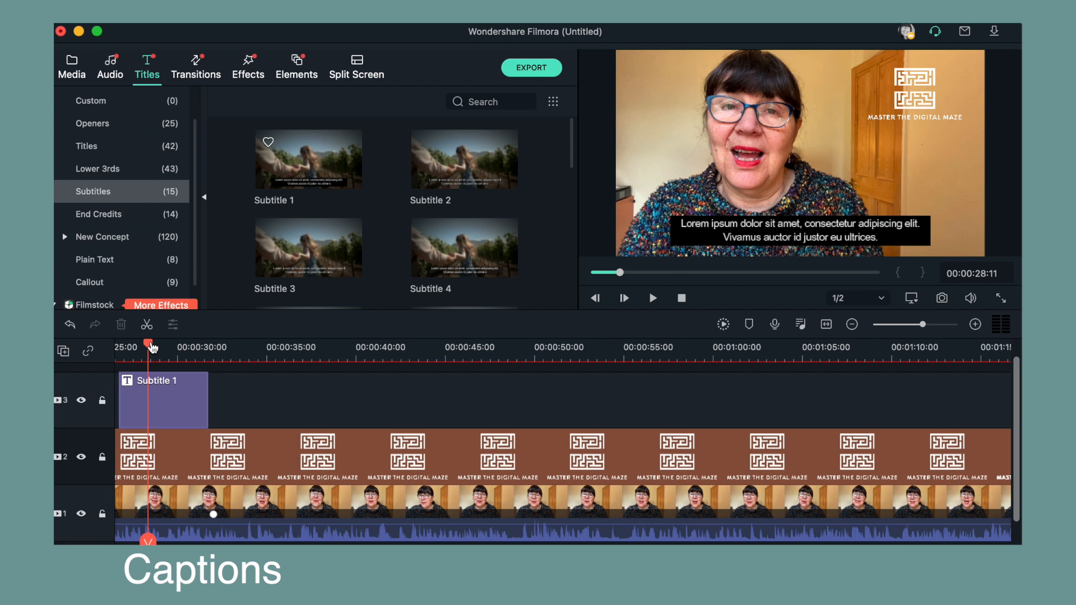
{"action": "left_click", "coordinate": [144, 349]}
{"action": "left_click_drag", "start_coordinate": [145, 349], "coordinate": [150, 349]}
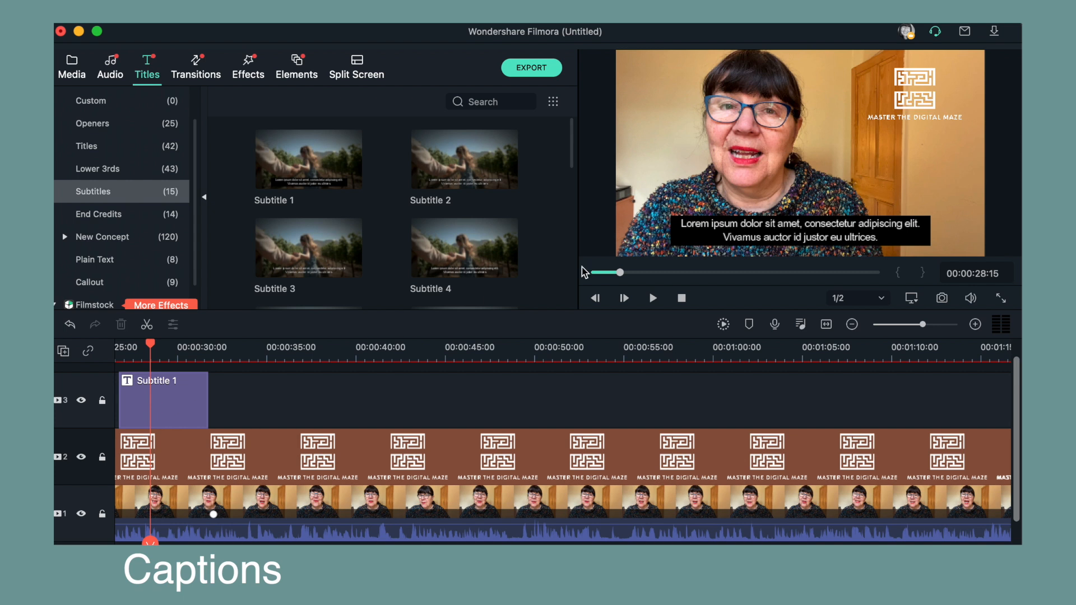
- Open the Subtitle 1 caption for editing and review its transform and compositing settings
{"action": "left_click", "coordinate": [171, 419]}
{"action": "double_click", "coordinate": [171, 419]}
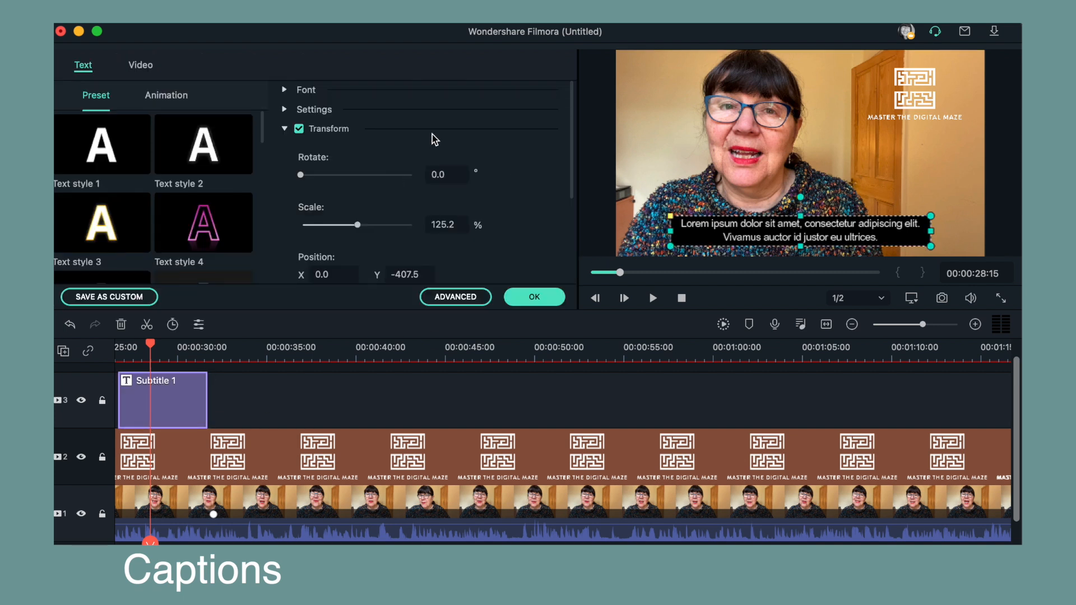
{"action": "scroll", "coordinate": [441, 216], "scroll_direction": "down", "scroll_amount": 5}
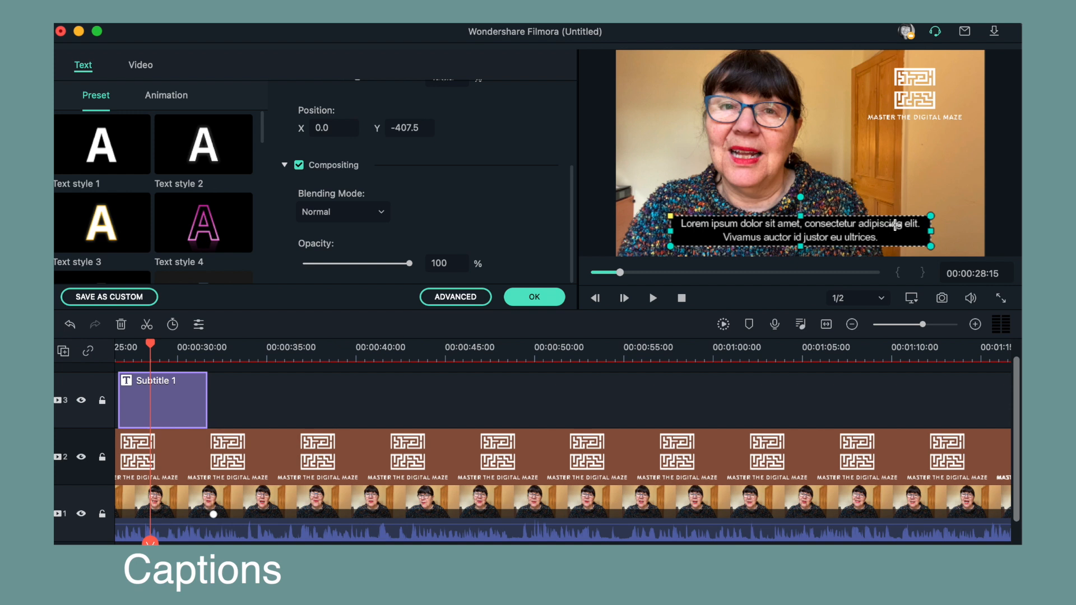
{"action": "scroll", "coordinate": [502, 227], "scroll_direction": "up", "scroll_amount": 5}
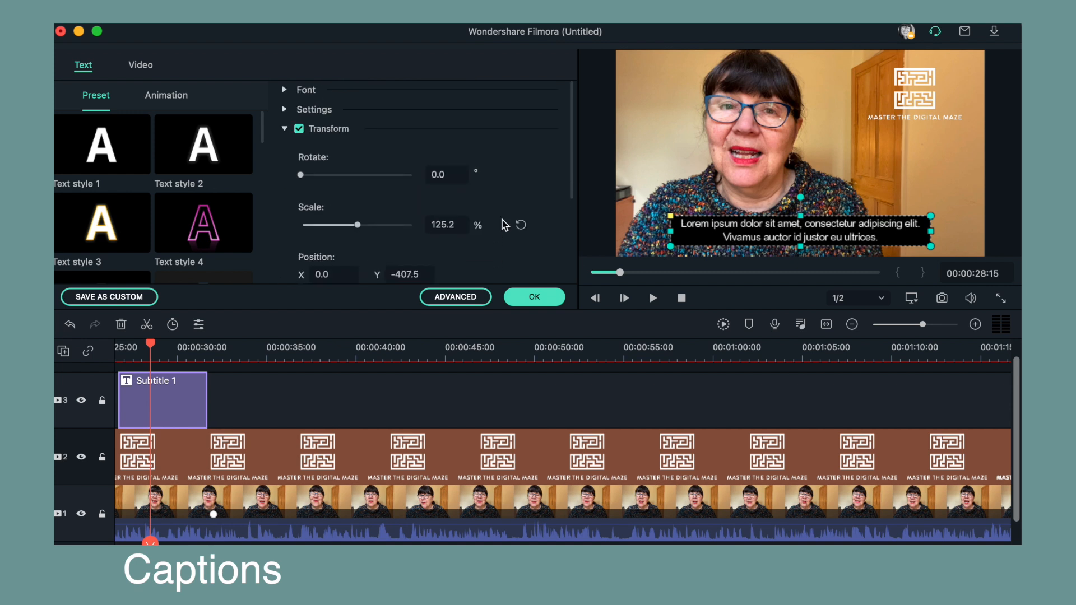